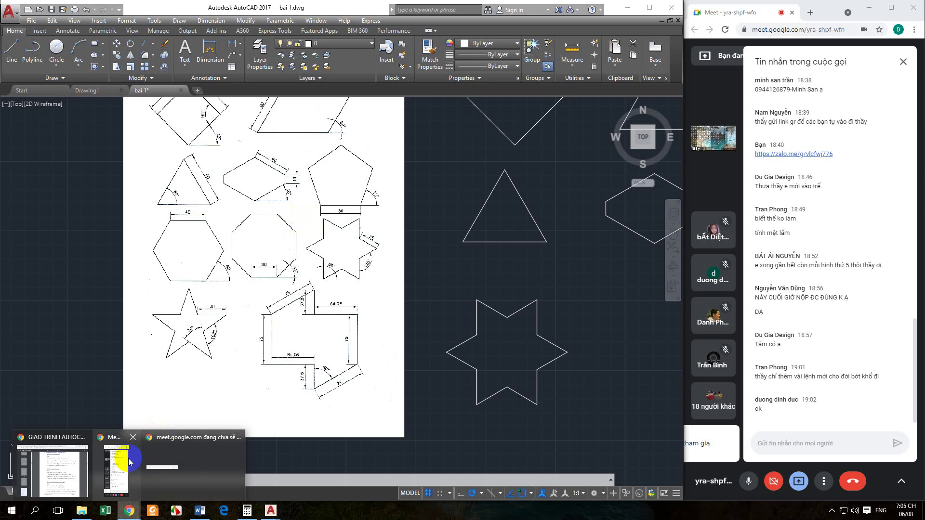
# - Consult the Polygon command section in the AutoCAD course PDF in Chrome and return to bai 1.dwg in AutoCAD
pyautogui.click(70, 468)
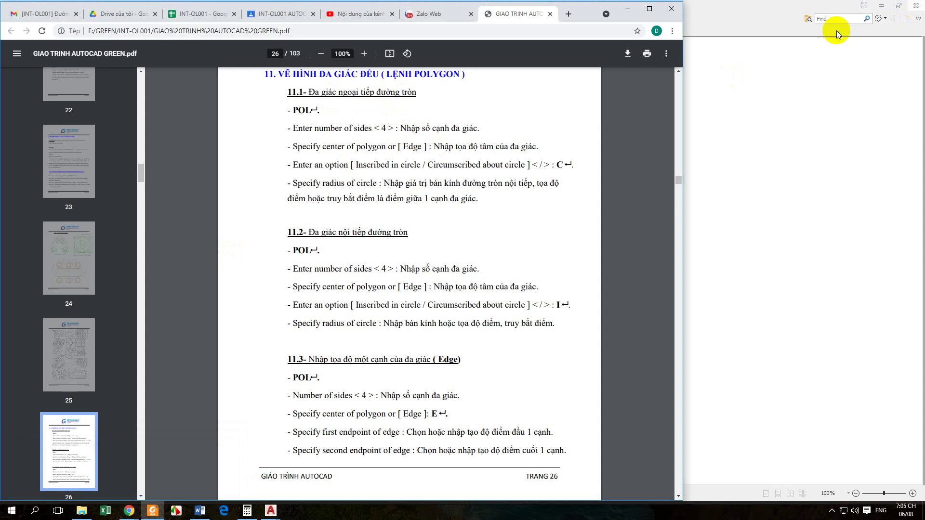
pyautogui.click(916, 8)
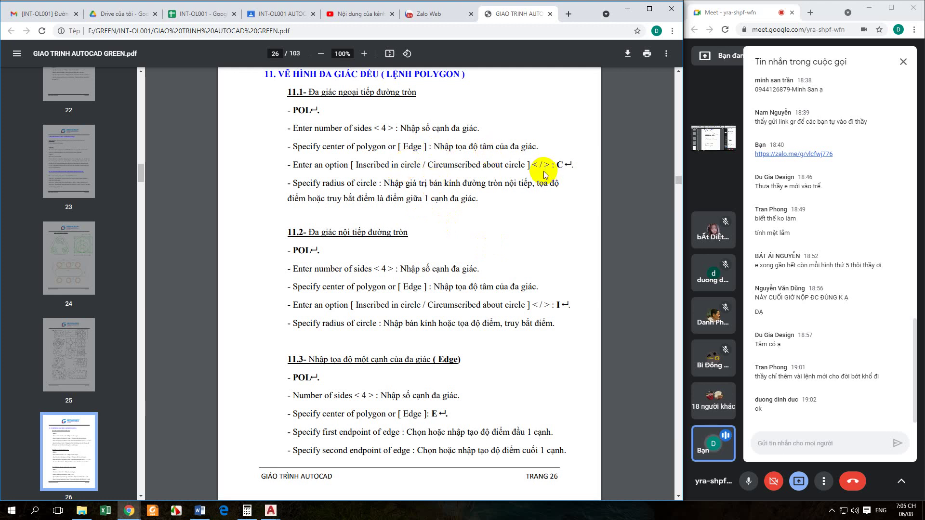
pyautogui.click(247, 509)
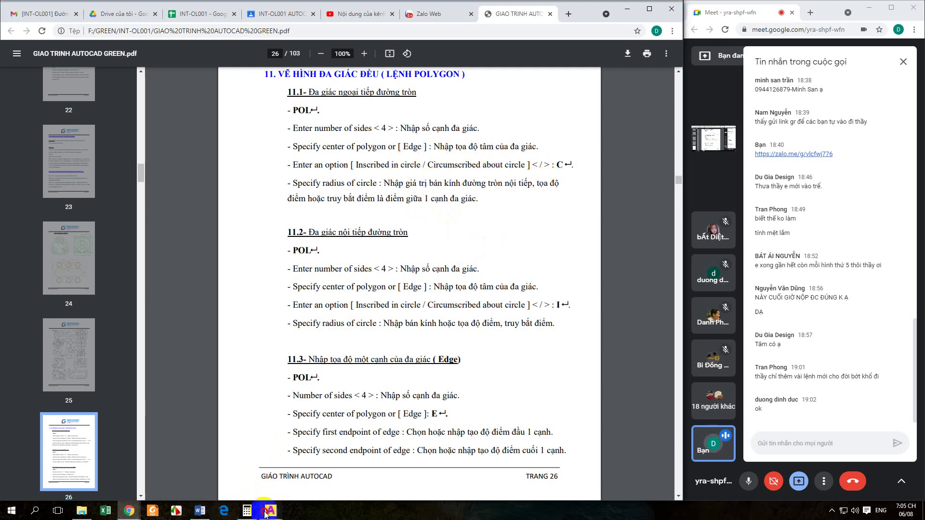
pyautogui.click(302, 447)
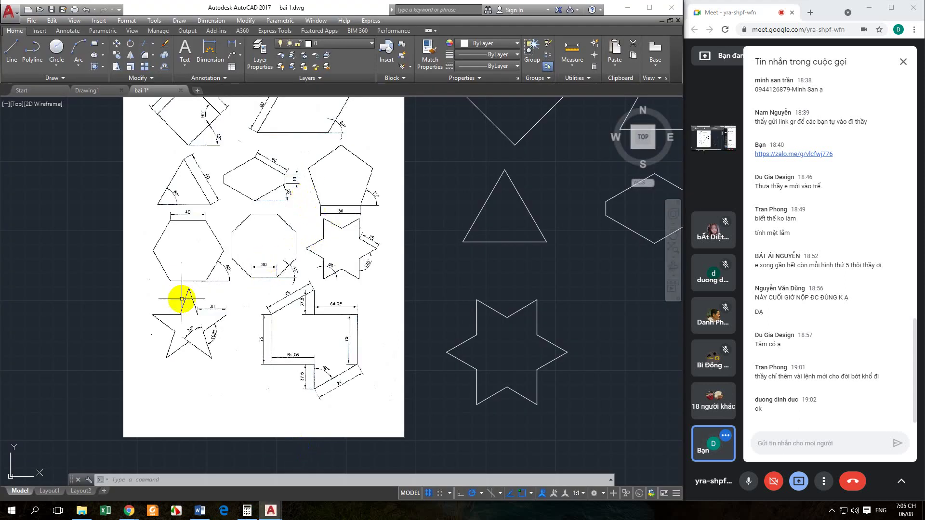
pyautogui.moveTo(490, 382)
pyautogui.mouseDown(button='middle')
pyautogui.moveTo(392, 341)
pyautogui.moveTo(402, 340)
pyautogui.moveTo(407, 305)
pyautogui.mouseUp(button='middle')
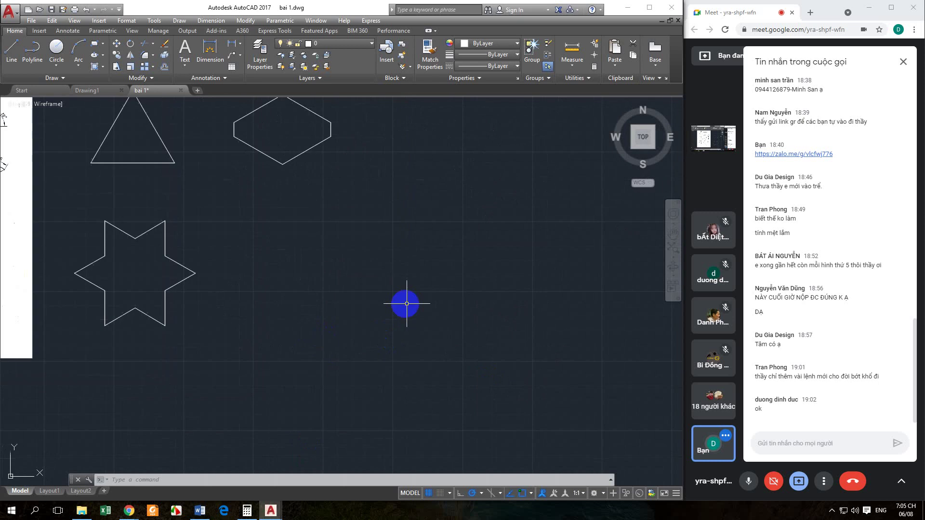
pyautogui.write('POL')
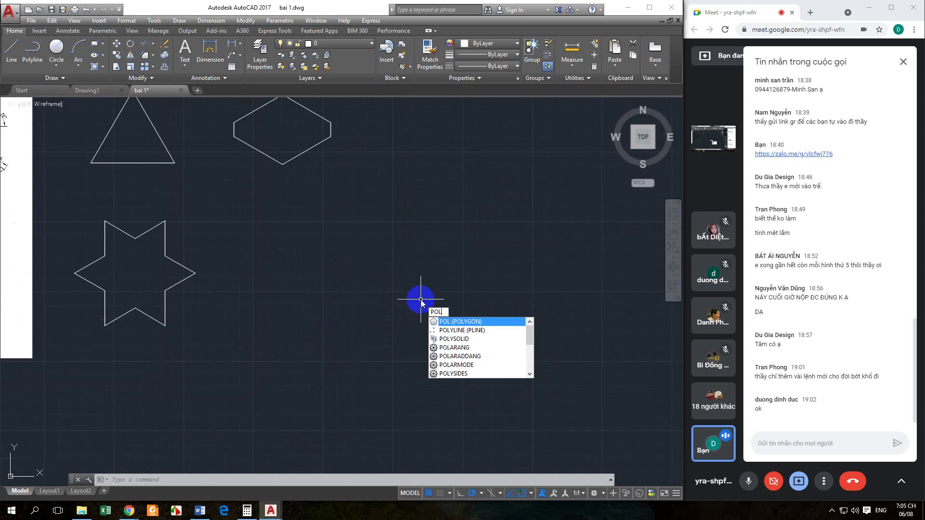
pyautogui.press('Return')
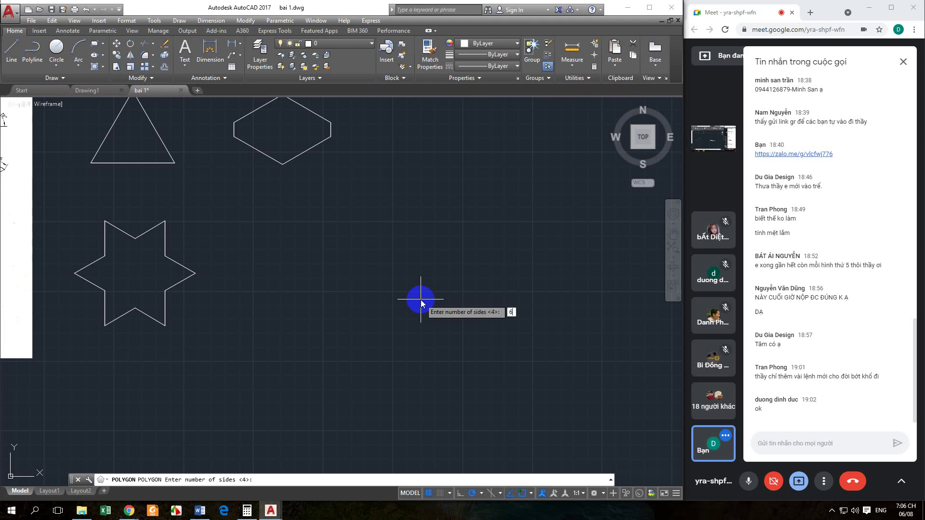
pyautogui.press('Return')
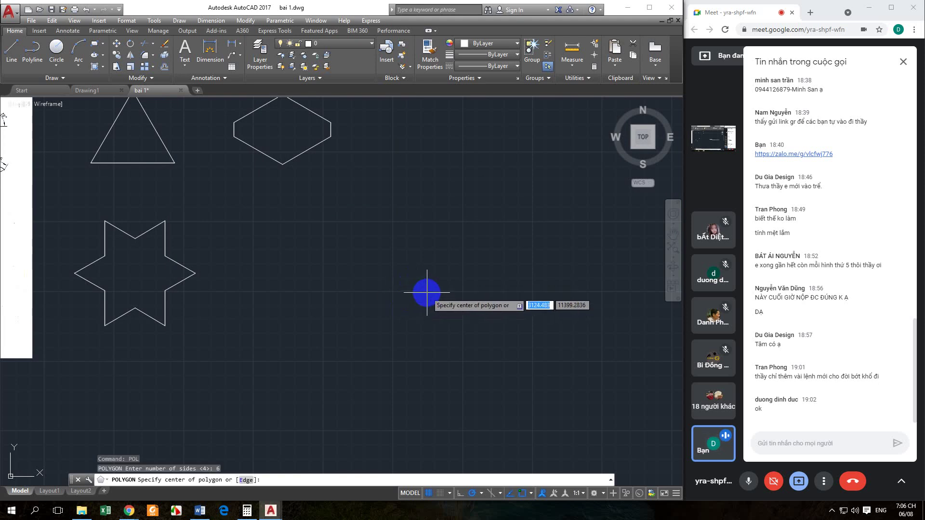
pyautogui.click(426, 292)
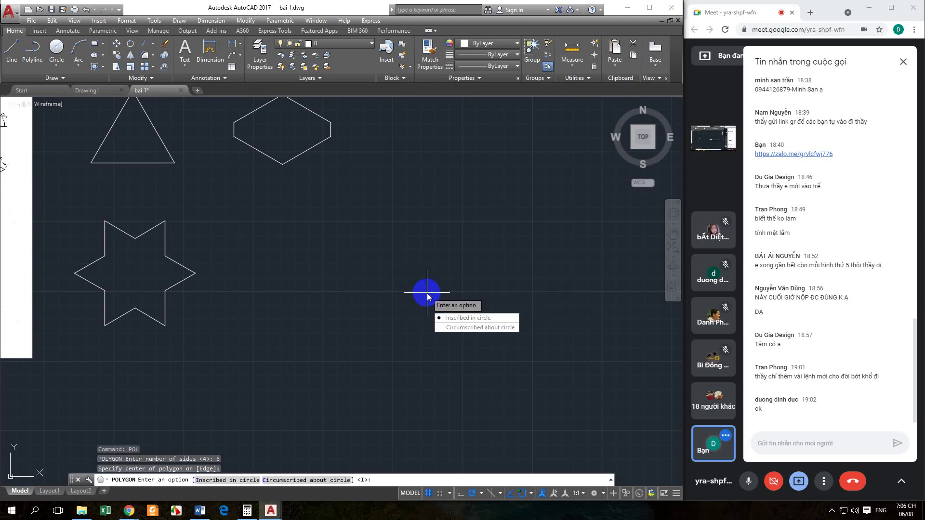
pyautogui.click(451, 329)
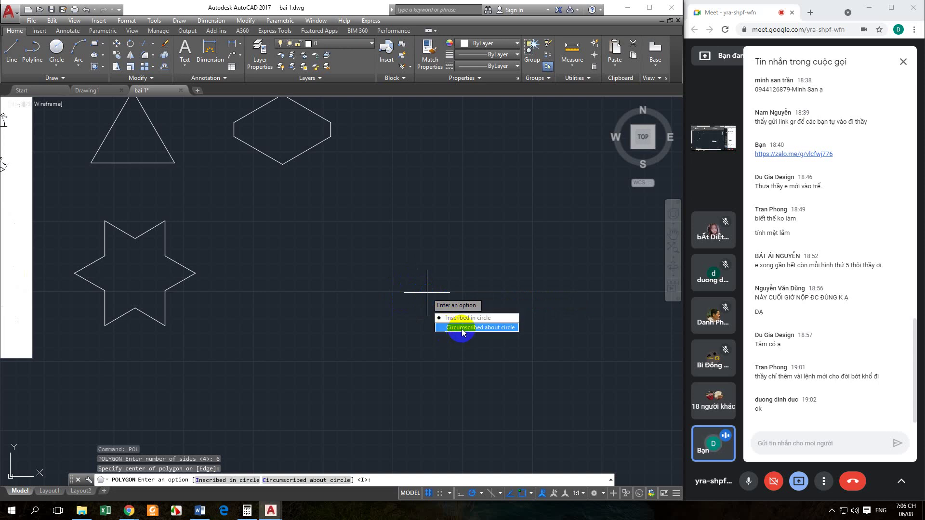
pyautogui.click(462, 329)
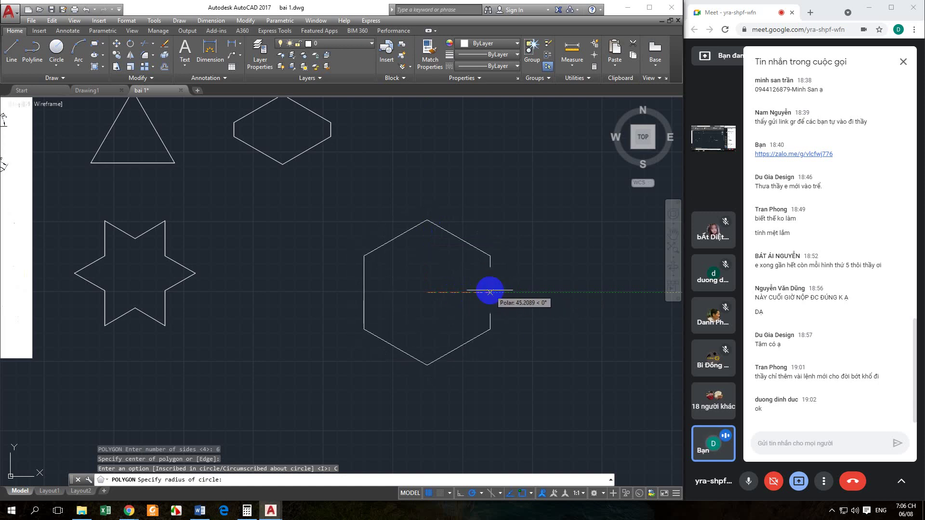
pyautogui.write('@50')
pyautogui.press('Tab')
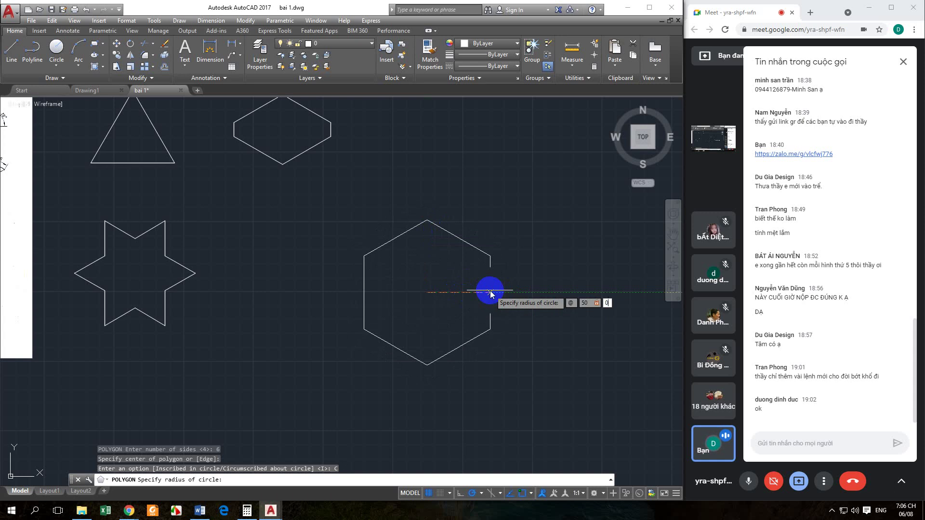
pyautogui.press('Return')
pyautogui.scroll(-2, 496, 320)
pyautogui.moveTo(503, 319); pyautogui.dragTo(406, 299, button='middle')
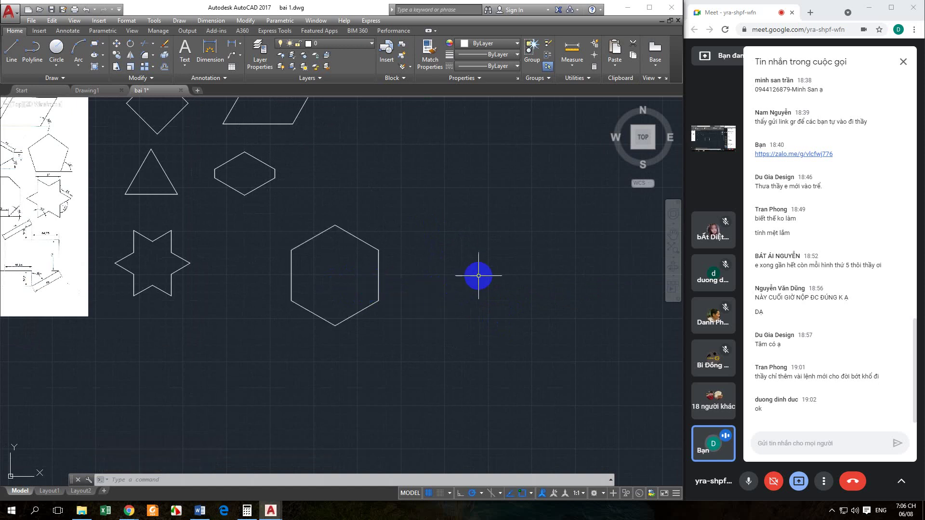
pyautogui.write('pol')
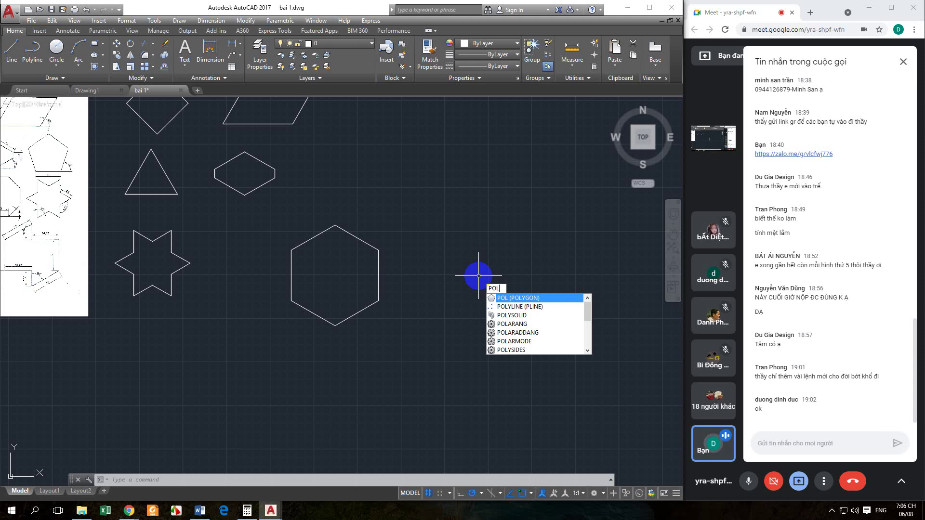
pyautogui.press('Return')
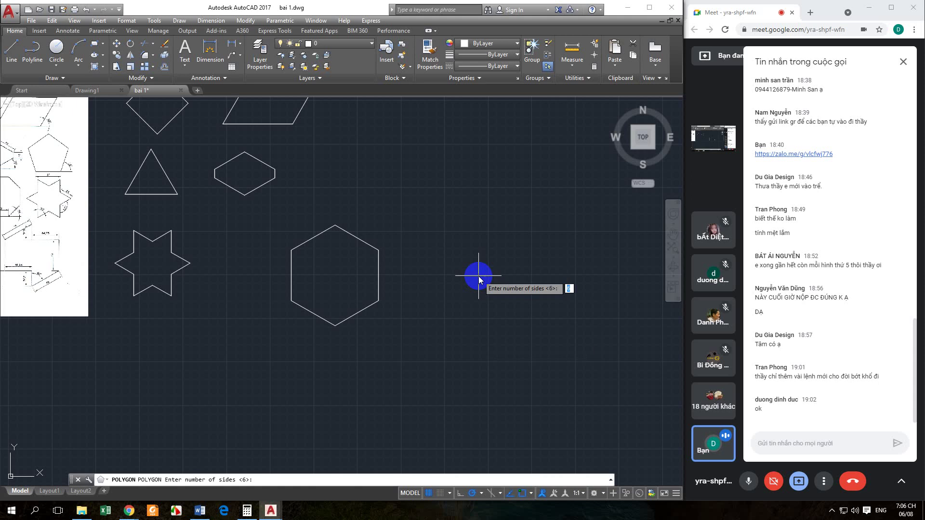
pyautogui.press('Return')
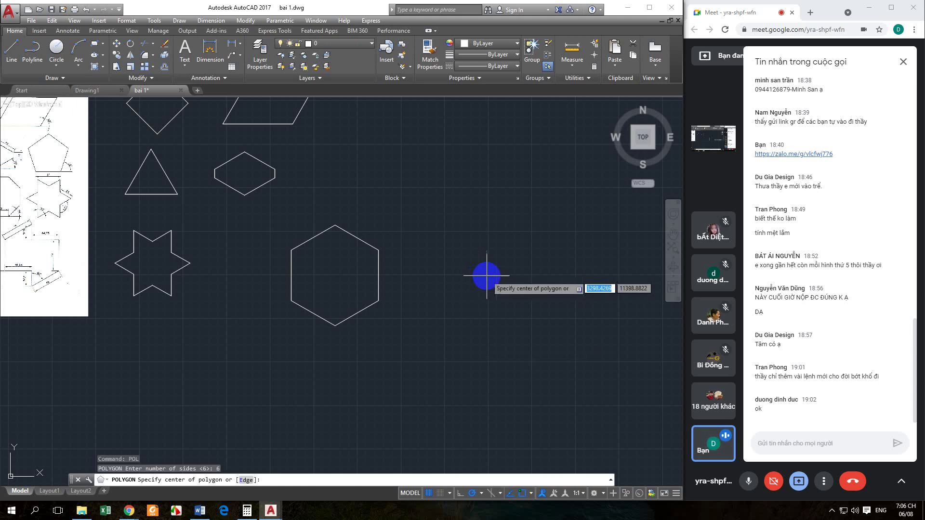
pyautogui.click(488, 277)
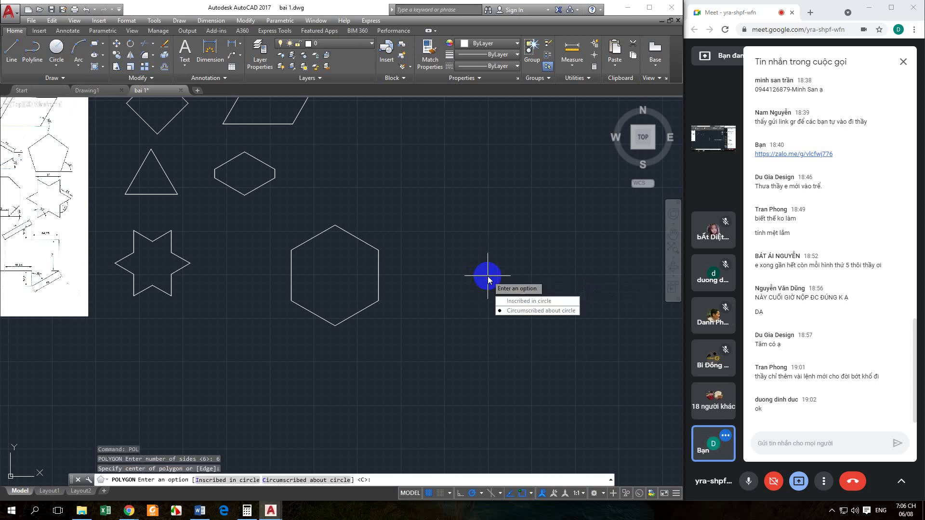
pyautogui.click(515, 312)
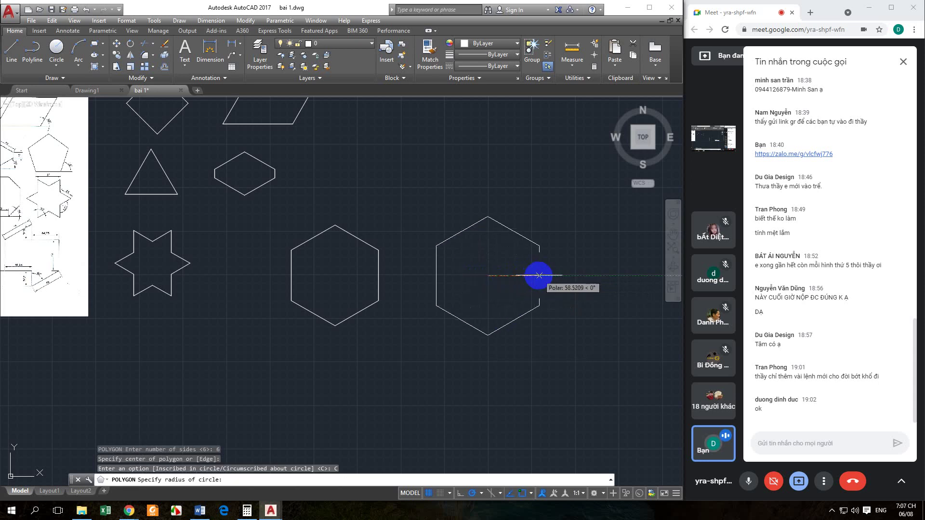
pyautogui.write('@')
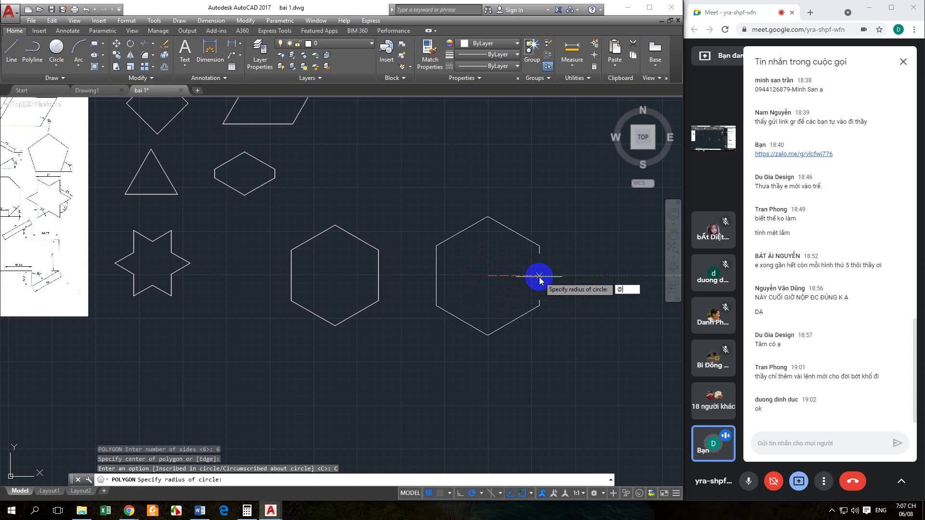
pyautogui.write('50,0')
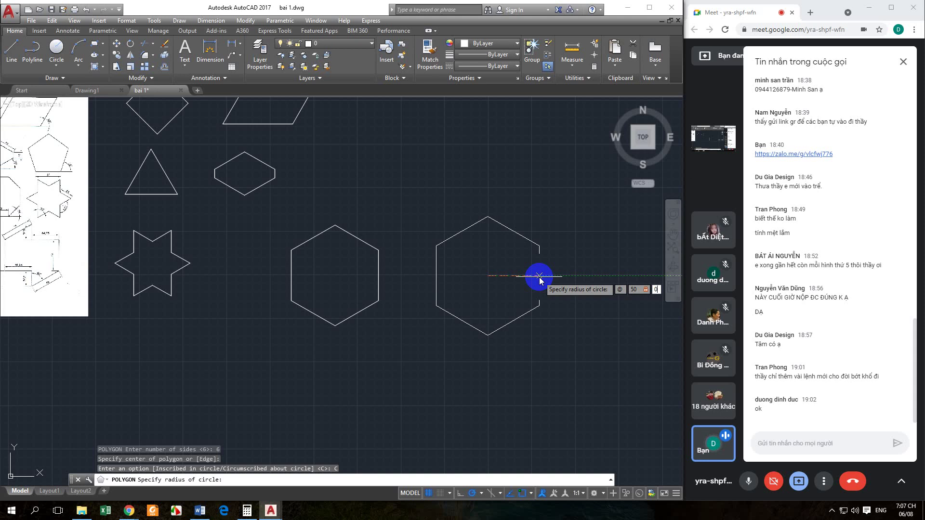
pyautogui.press('Return')
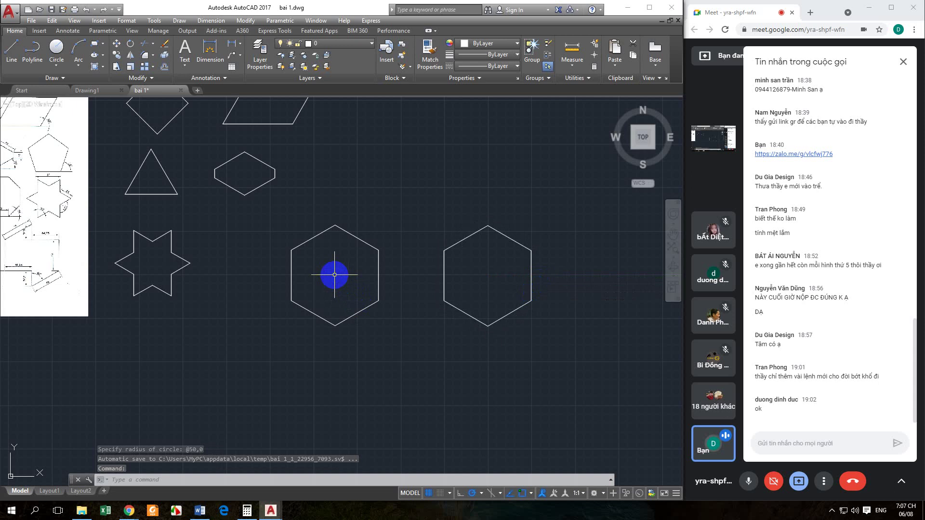
# - Review the polygon instructions in the course PDF in Chrome, return to AutoCAD, and close the chat in the Meet window
pyautogui.moveTo(371, 276)
pyautogui.mouseDown(button='middle')
pyautogui.moveTo(390, 299)
pyautogui.moveTo(392, 227)
pyautogui.mouseUp(button='middle')
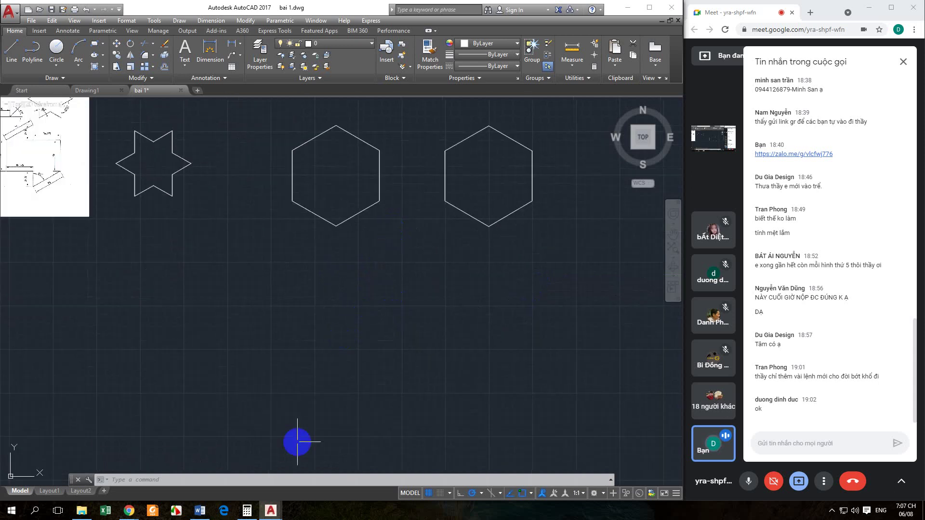
pyautogui.moveTo(130, 509)
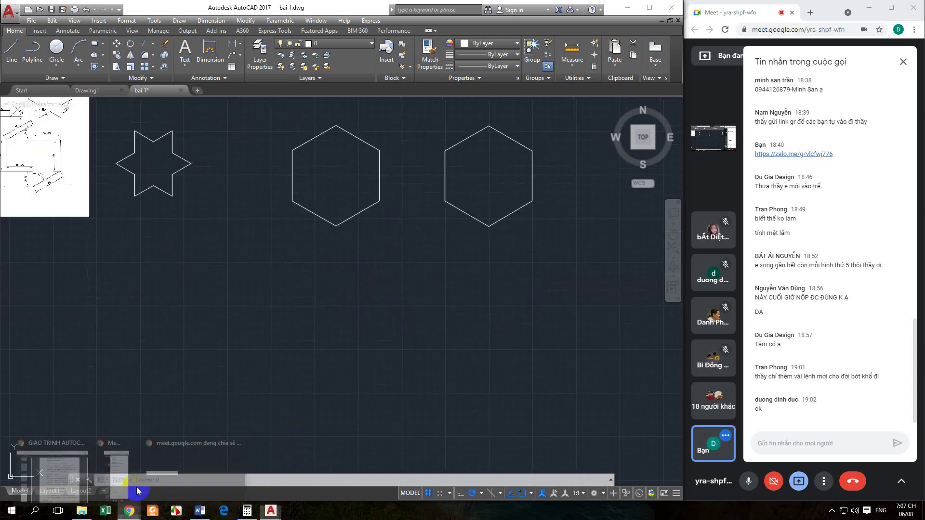
pyautogui.click(55, 475)
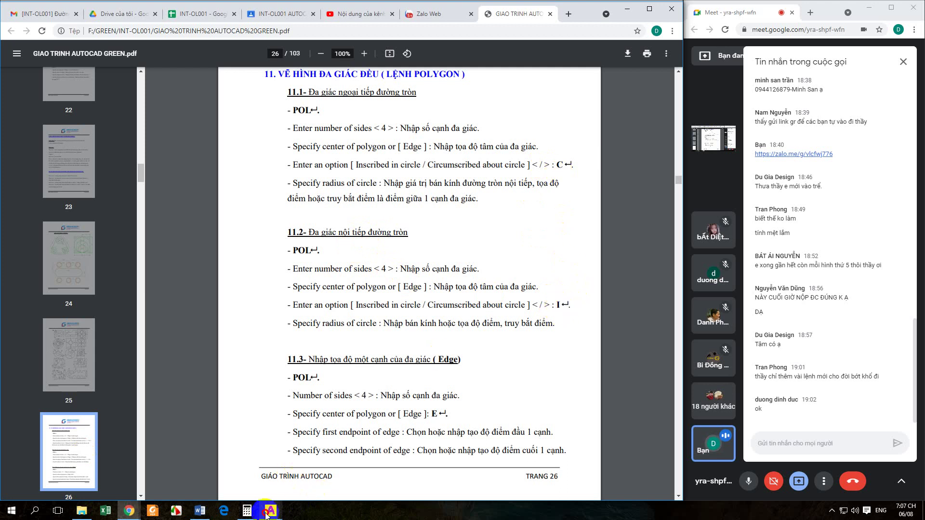
pyautogui.moveTo(271, 510)
pyautogui.click(310, 465)
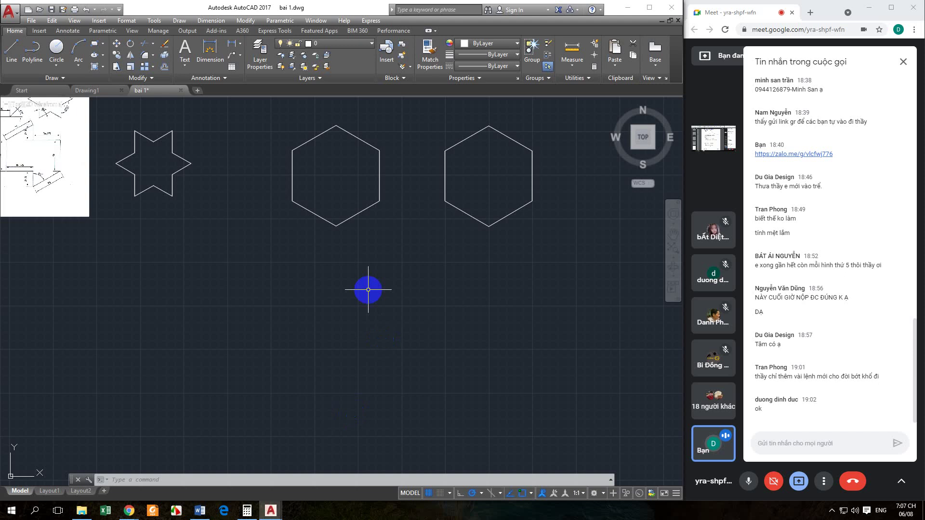
pyautogui.click(904, 62)
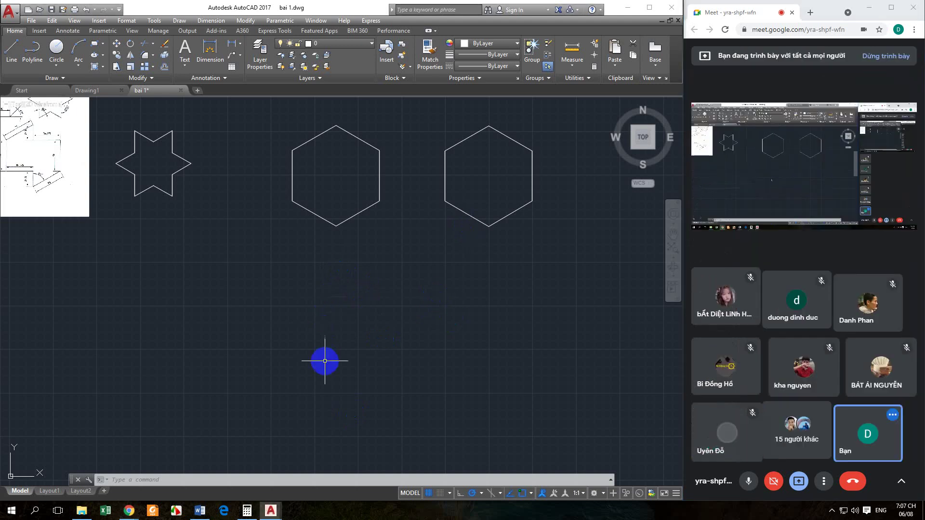
pyautogui.write('POL')
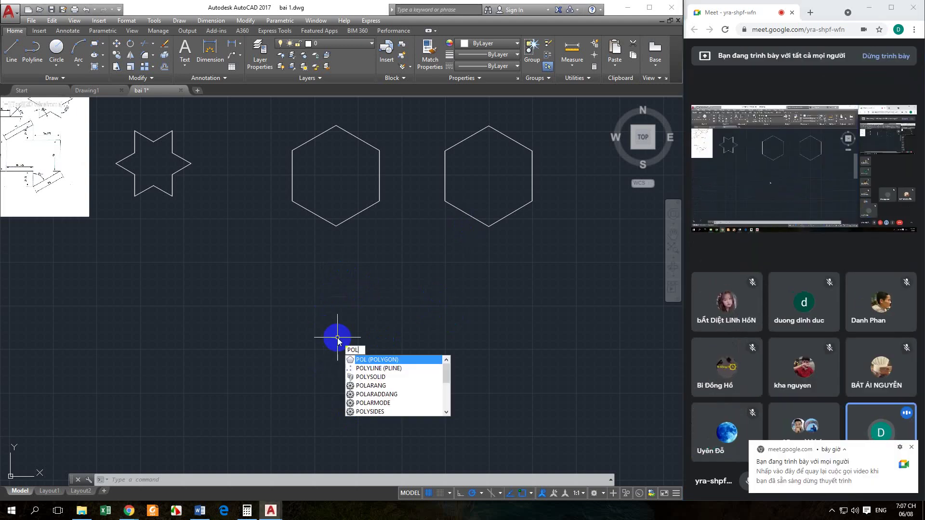
pyautogui.press('Return')
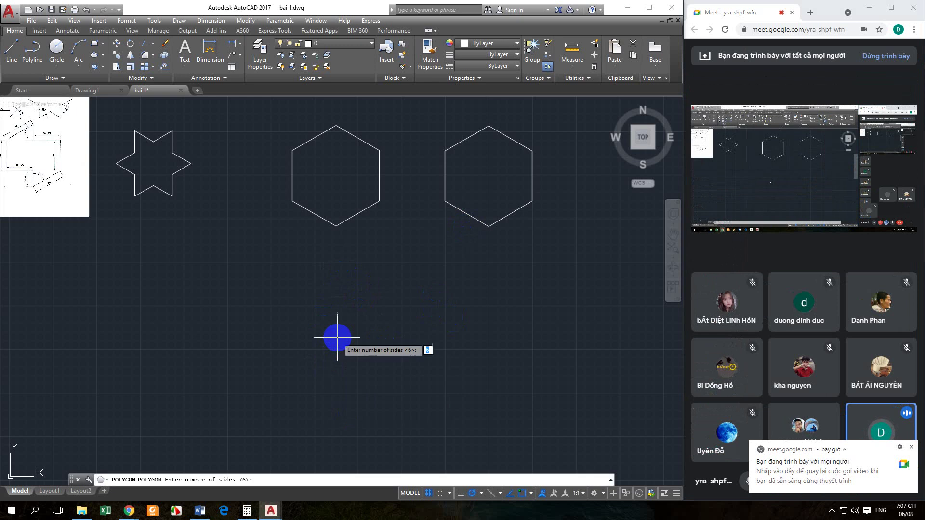
pyautogui.write('6')
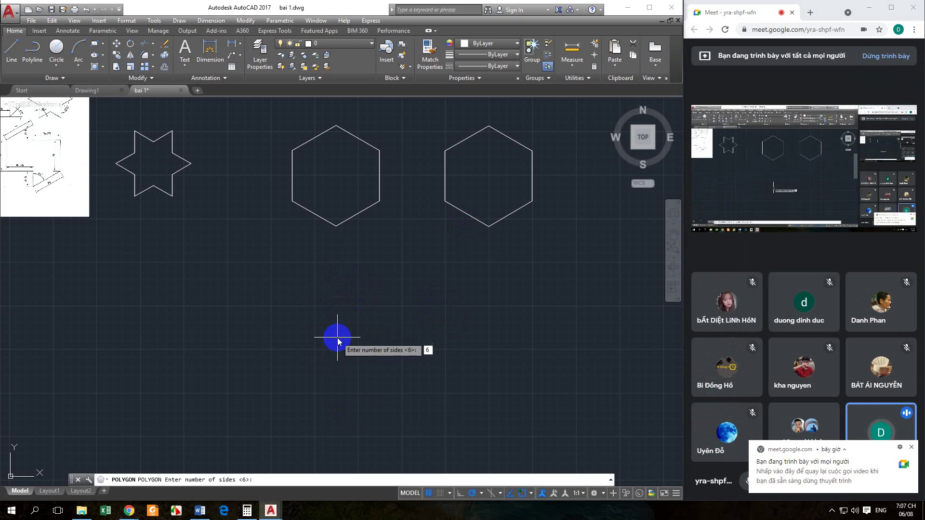
pyautogui.press('Return')
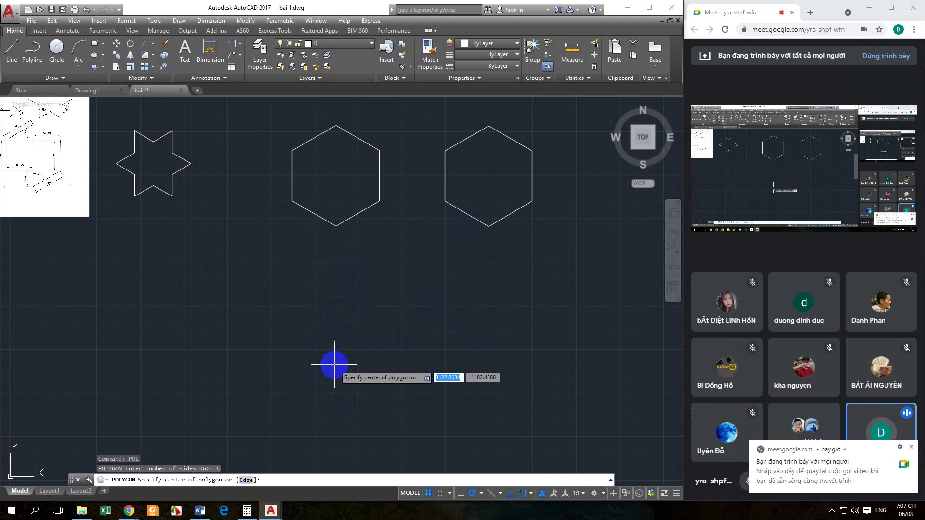
pyautogui.click(334, 365)
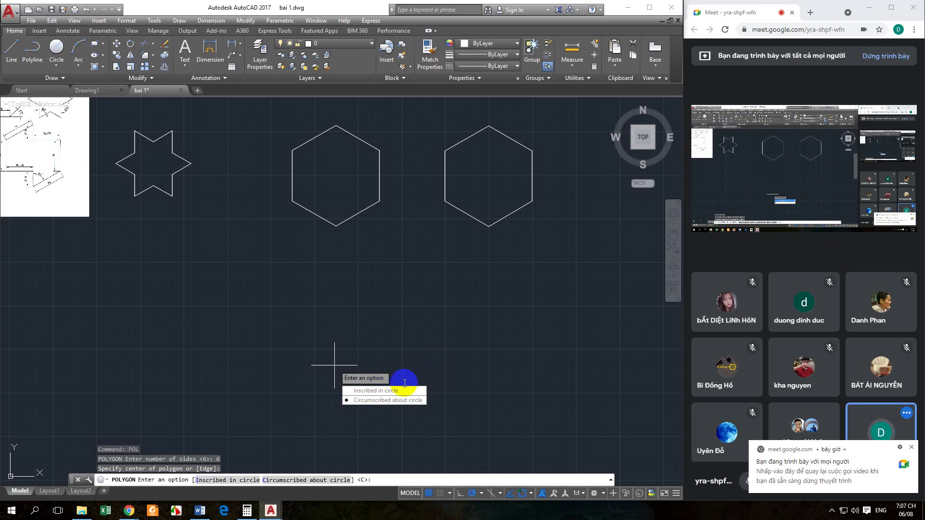
pyautogui.click(381, 391)
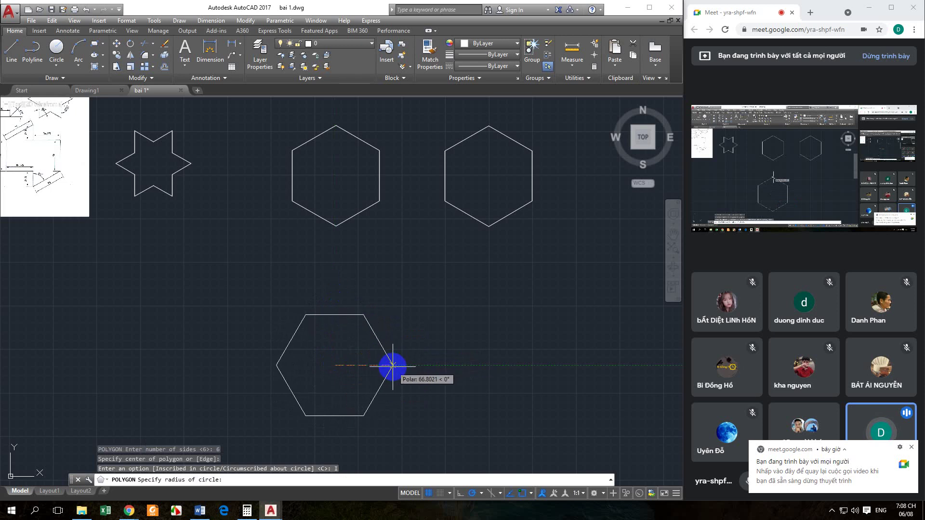
pyautogui.write('@')
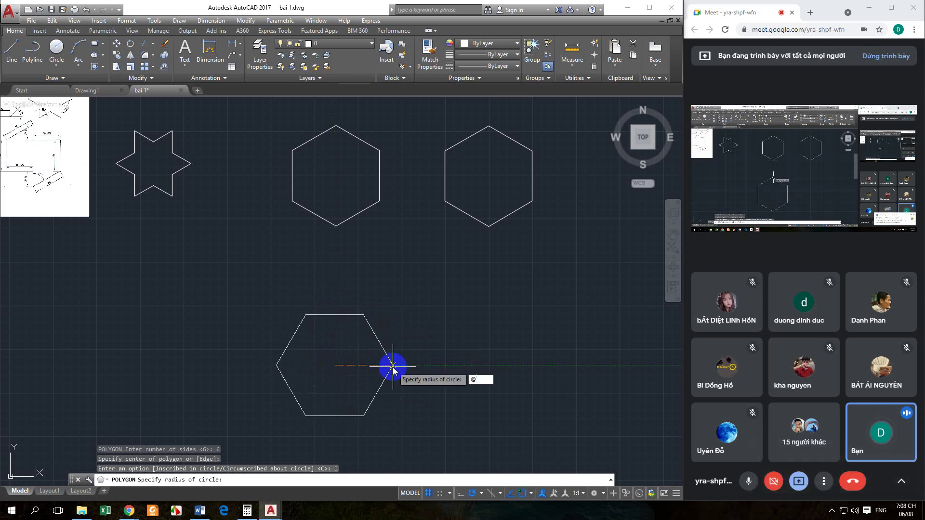
pyautogui.write('50,0')
pyautogui.press('Return')
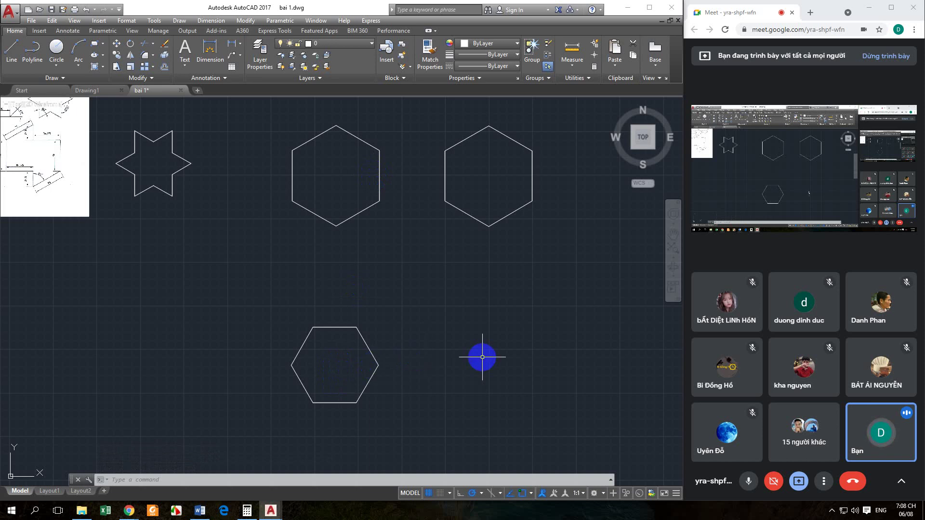
pyautogui.write('POL')
pyautogui.press('Return')
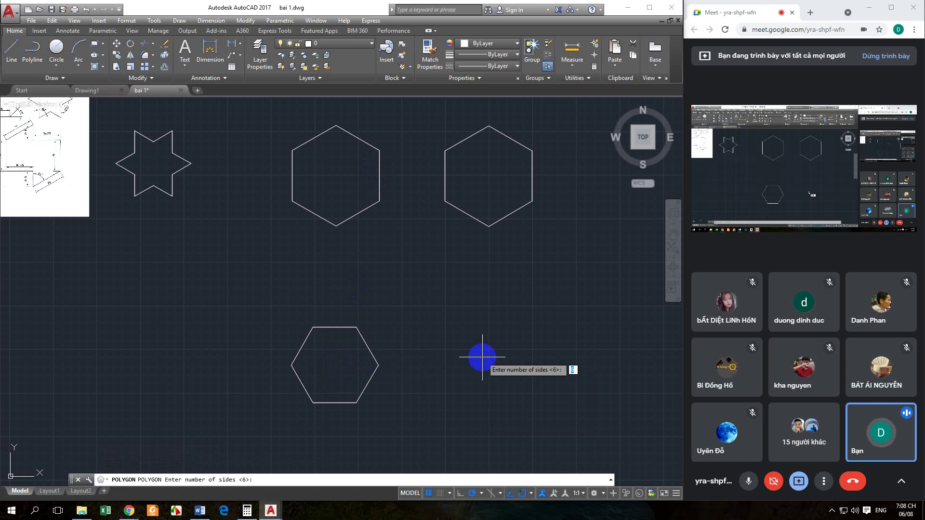
pyautogui.press('Return')
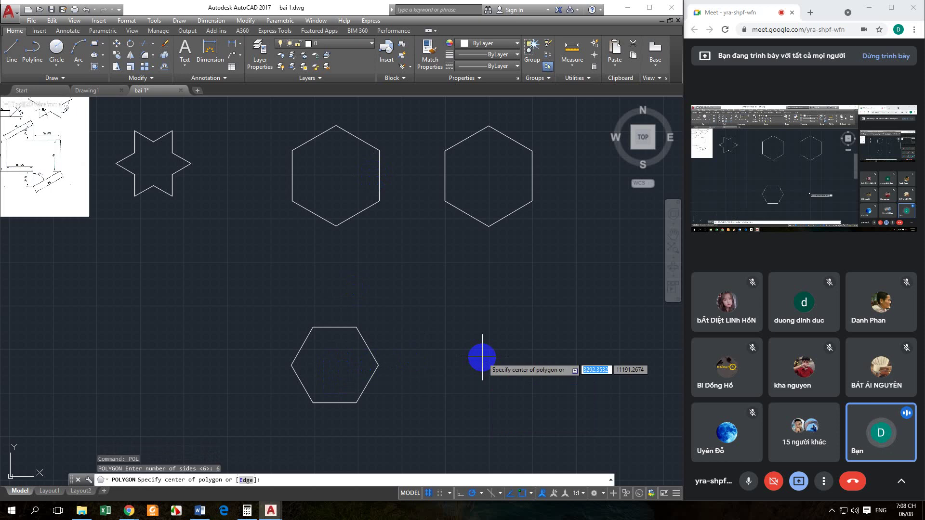
pyautogui.click(491, 364)
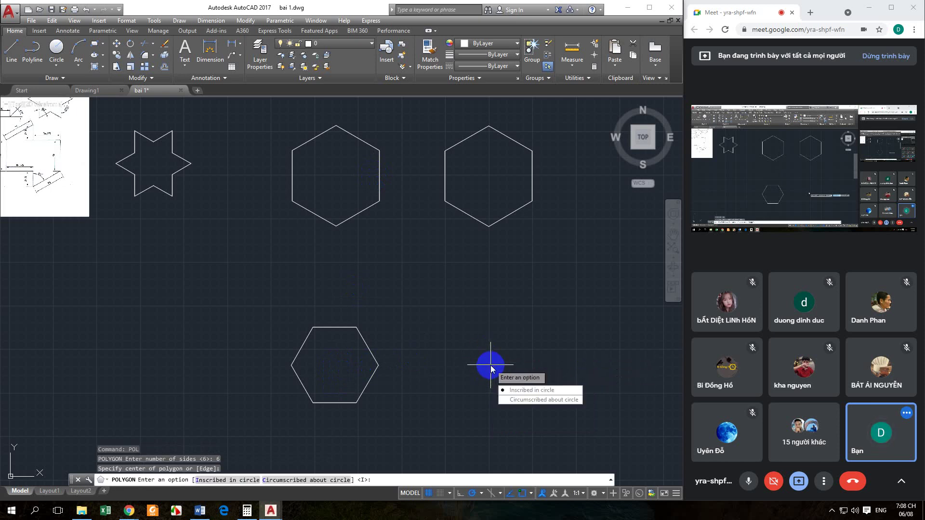
pyautogui.click(520, 394)
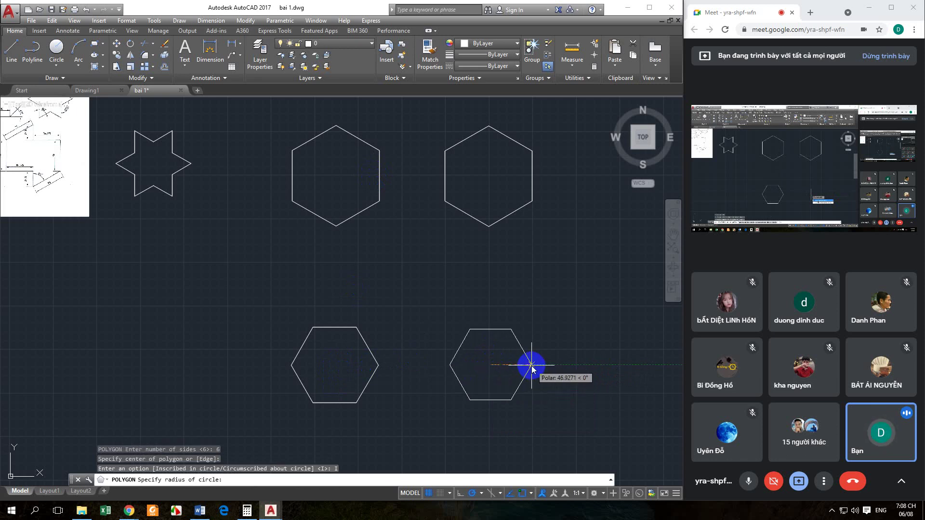
pyautogui.write('@50,0')
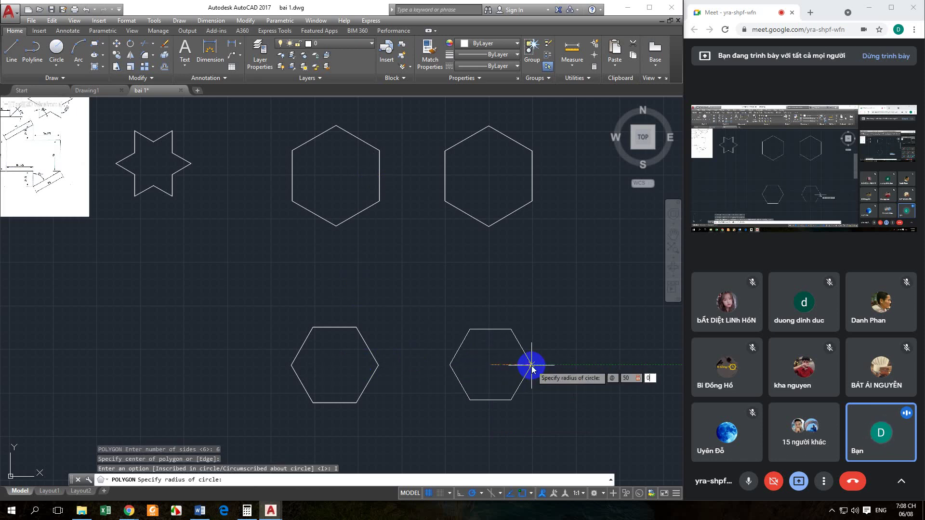
pyautogui.press('Return')
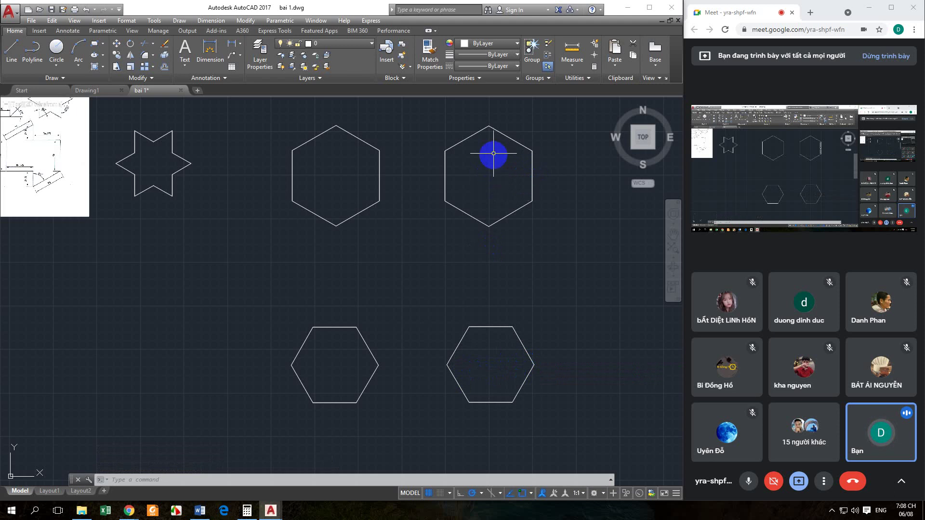
# - Review the Edge option of the polygon instructions in the course PDF in Chrome, and return to the bai 1.dwg drawing in AutoCAD
pyautogui.scroll(-1, 418, 330)
pyautogui.moveTo(417, 330); pyautogui.dragTo(409, 248, button='middle')
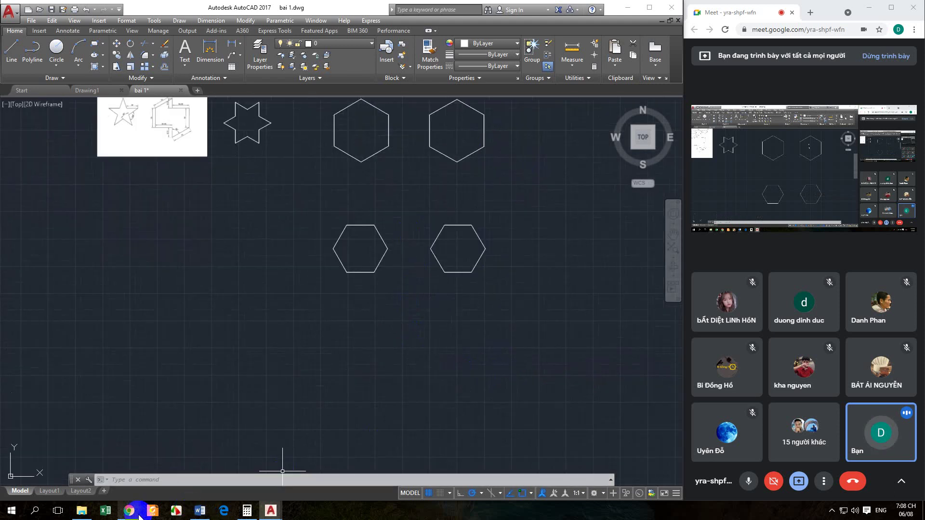
pyautogui.moveTo(129, 510)
pyautogui.click(83, 469)
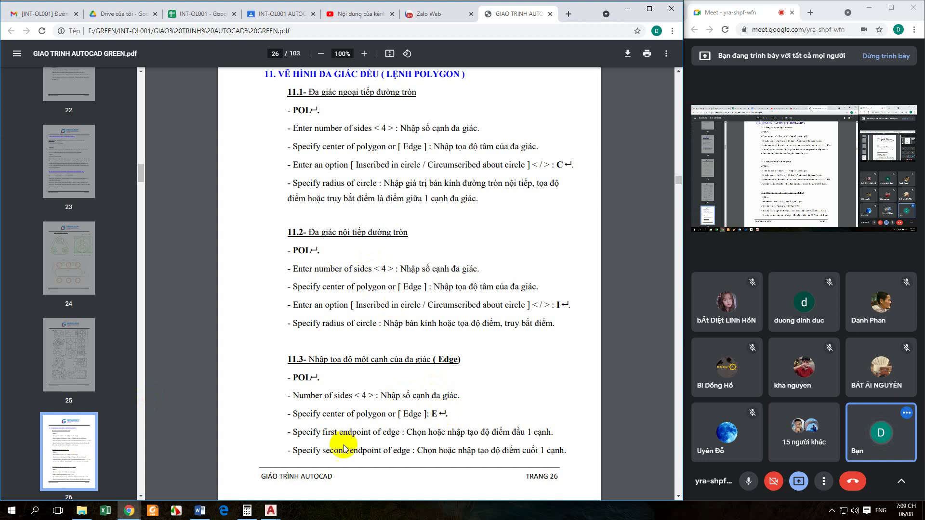
pyautogui.click(271, 511)
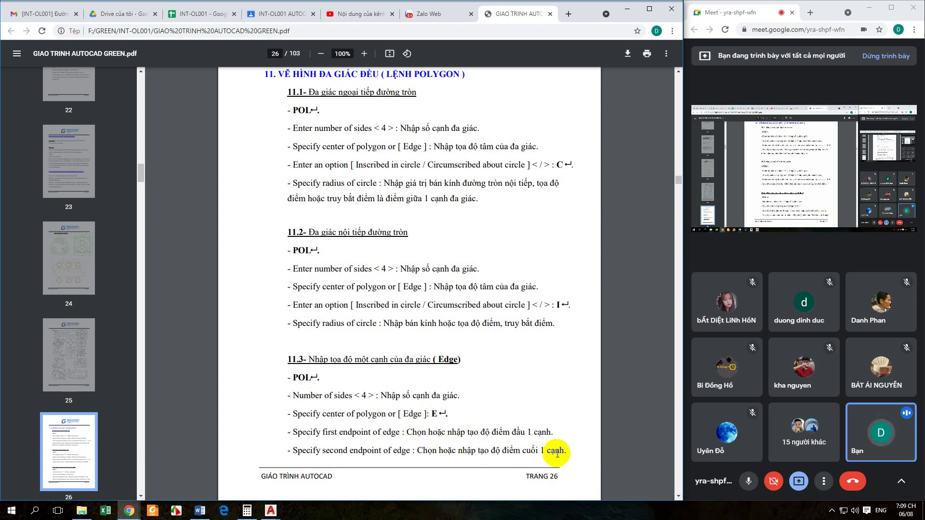
pyautogui.moveTo(271, 510)
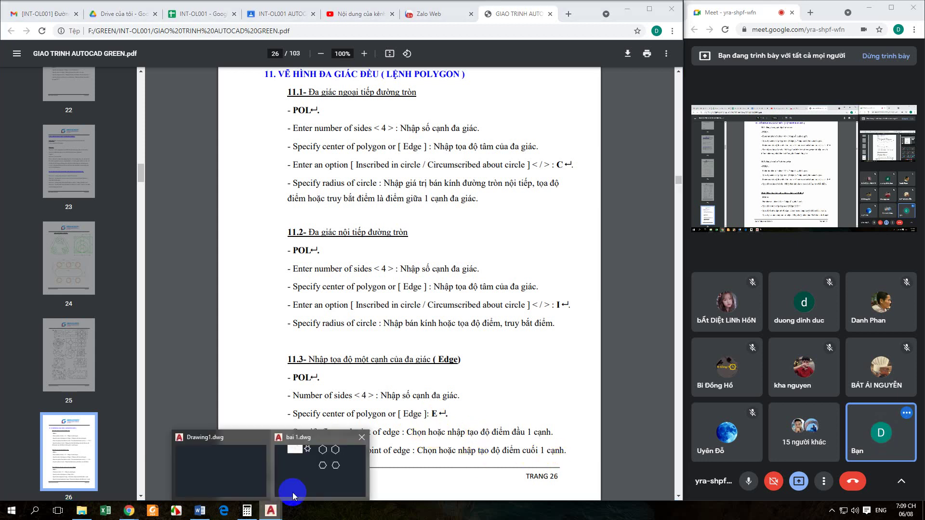
pyautogui.click(341, 468)
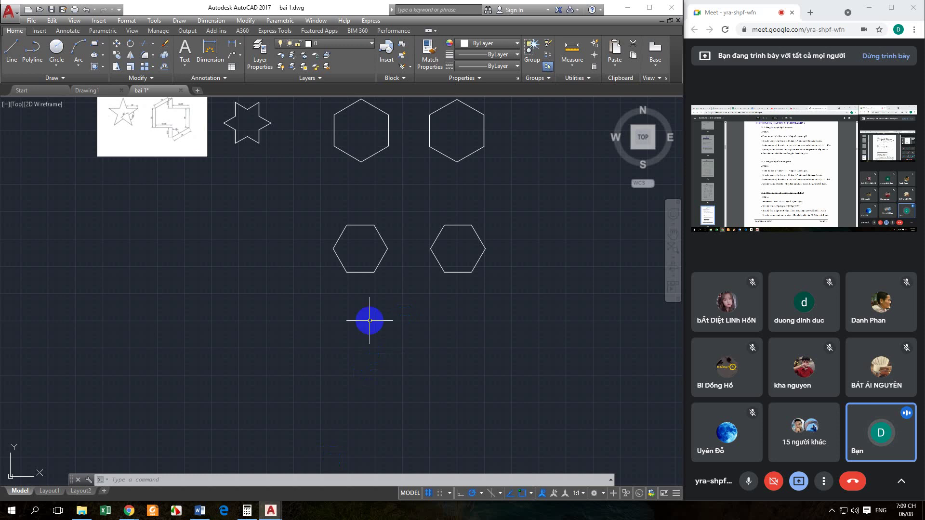
# - Draw a five-sided polygon with the Edge option below the first inscribed hexagon, using a horizontal edge of length 50
pyautogui.write('POL')
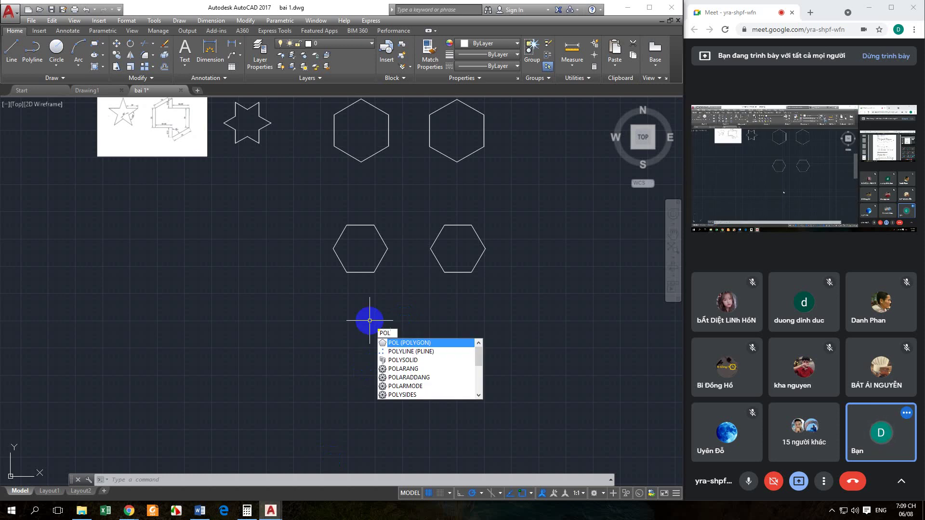
pyautogui.press('Return')
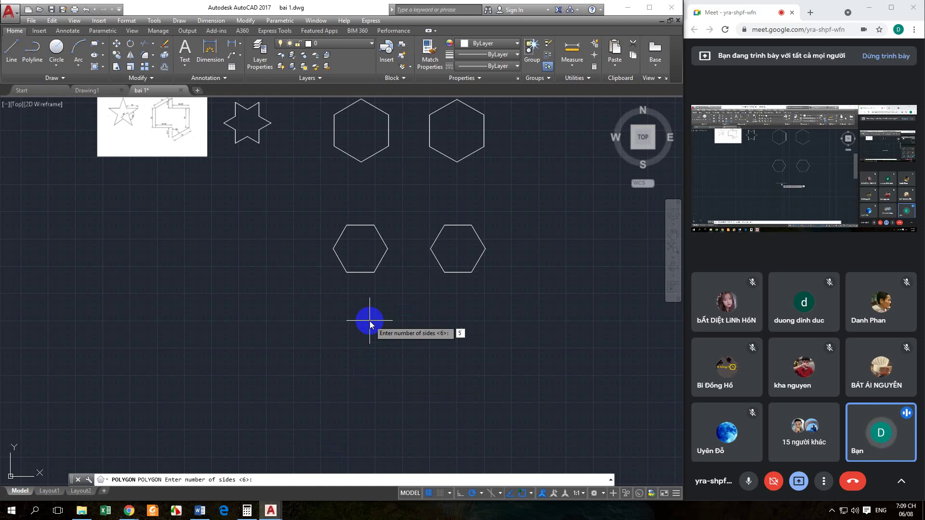
pyautogui.press('Return')
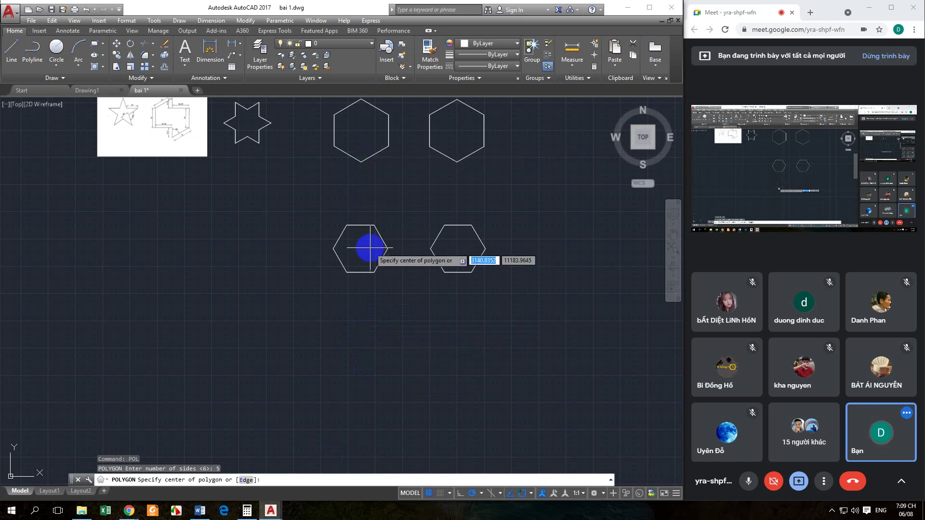
pyautogui.write('E')
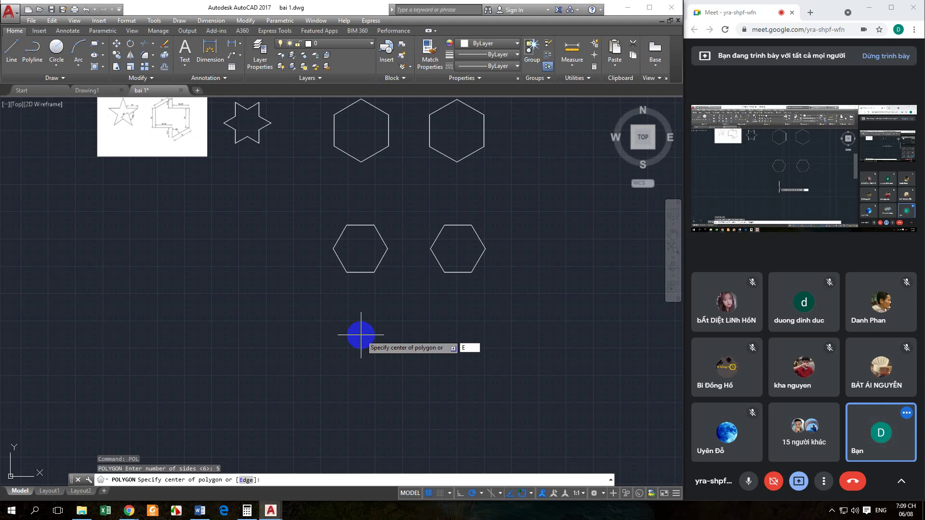
pyautogui.press('Return')
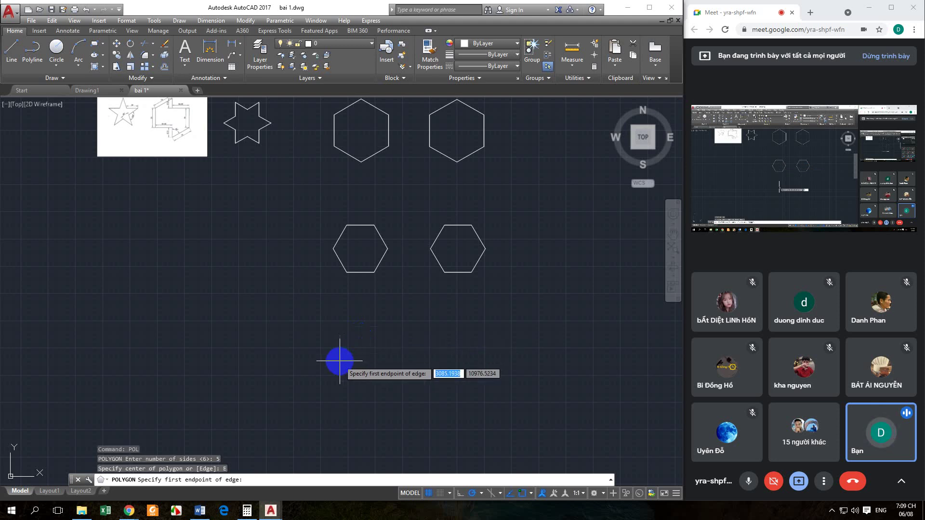
pyautogui.click(342, 358)
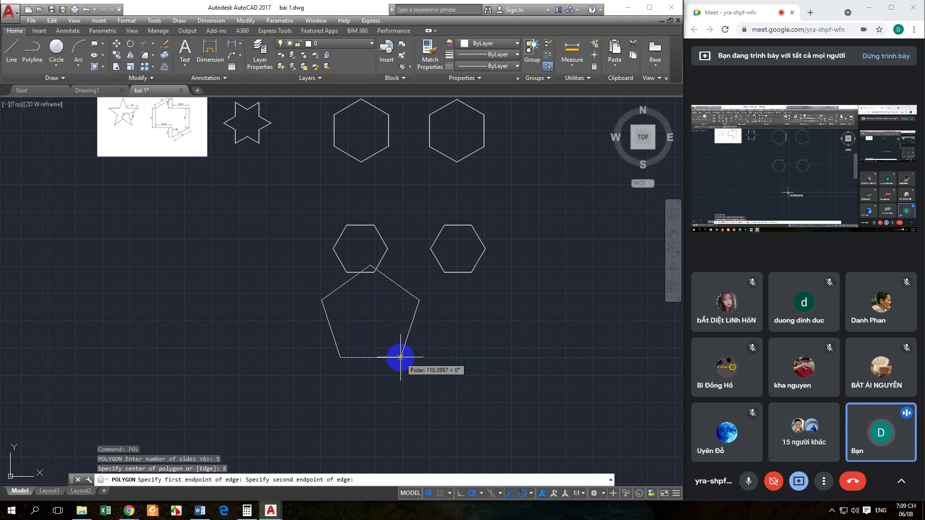
pyautogui.write('50')
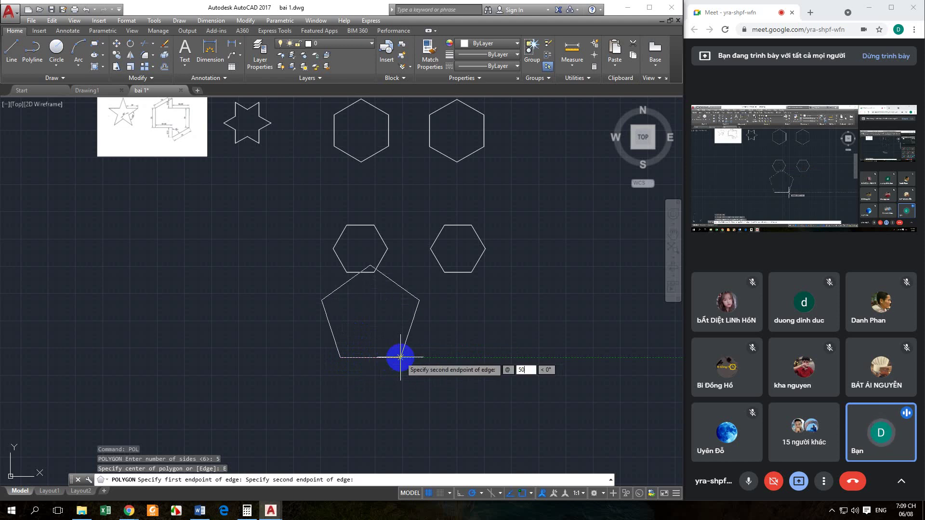
pyautogui.press('Return')
pyautogui.scroll(4, 400, 356)
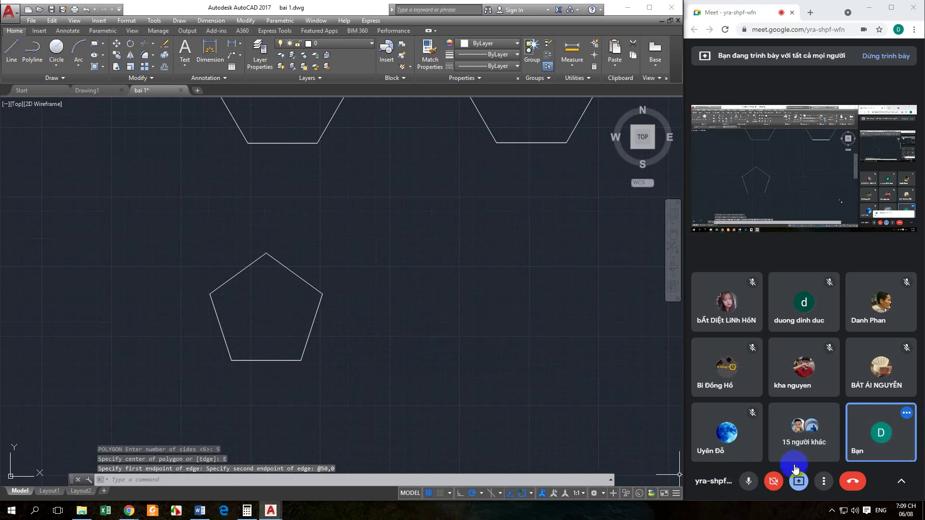
# - Check the in-call messages in the Meet window, dismiss the presentation notification and close the chat
pyautogui.click(896, 482)
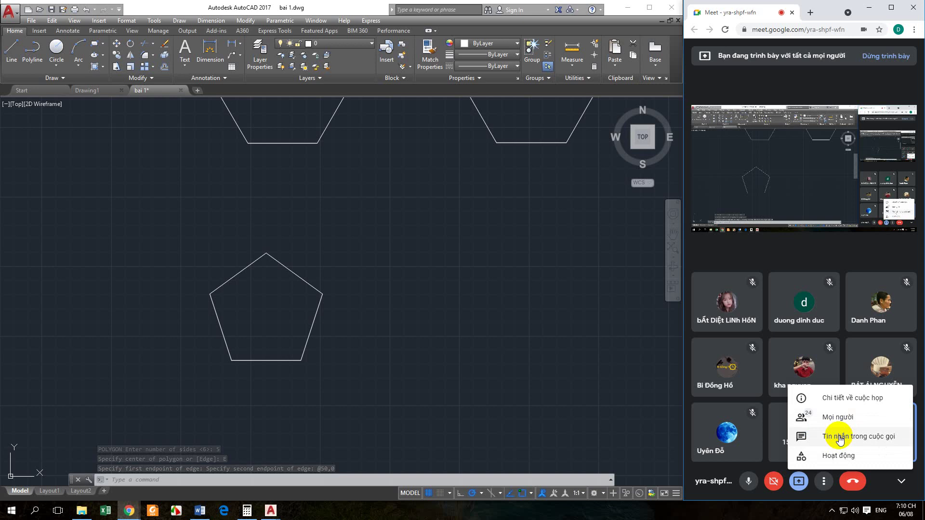
pyautogui.click(840, 439)
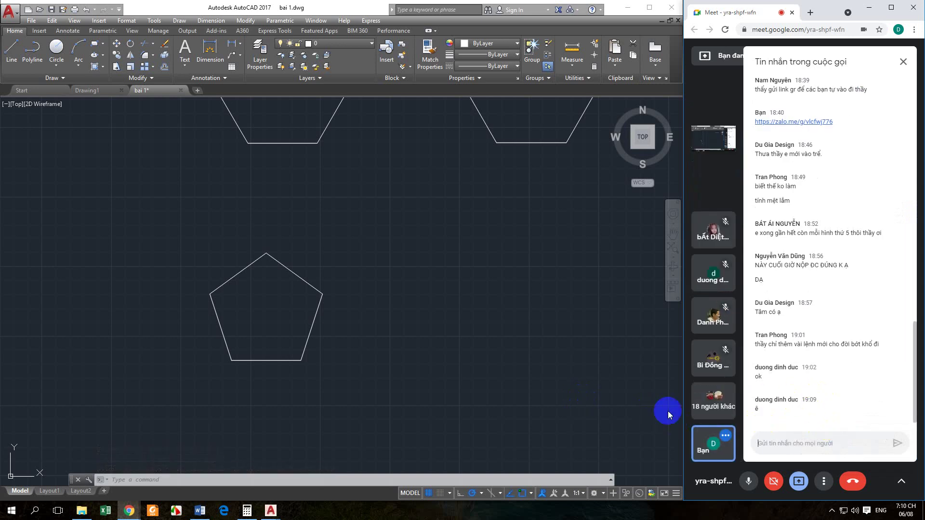
pyautogui.click(463, 349)
pyautogui.scroll(-2, 462, 347)
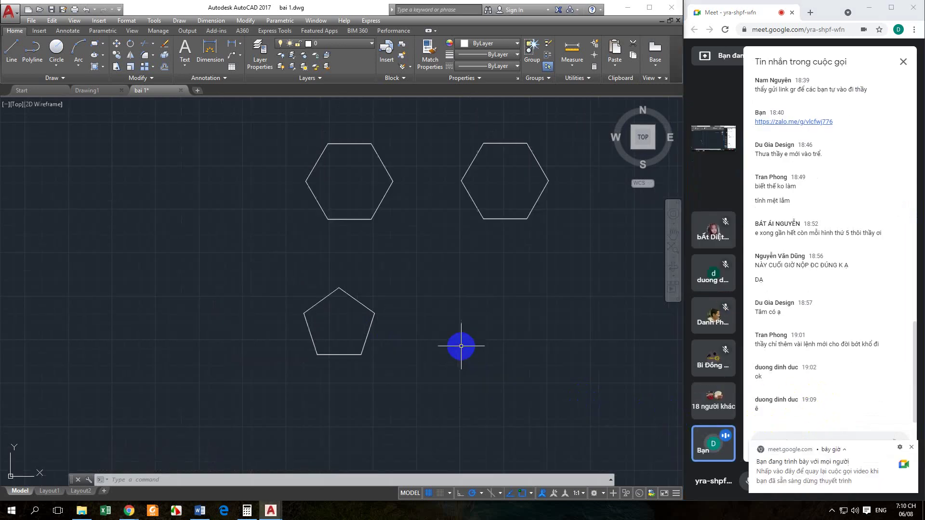
pyautogui.click(907, 449)
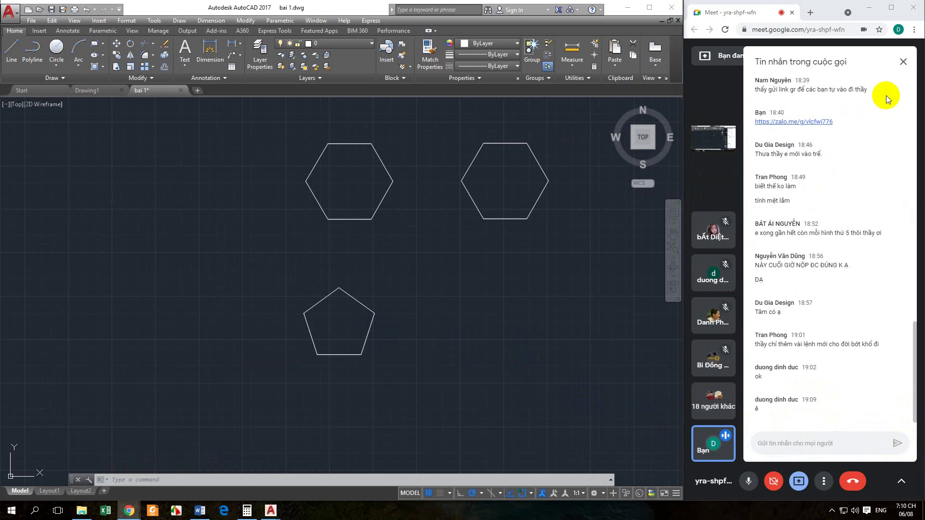
pyautogui.click(903, 63)
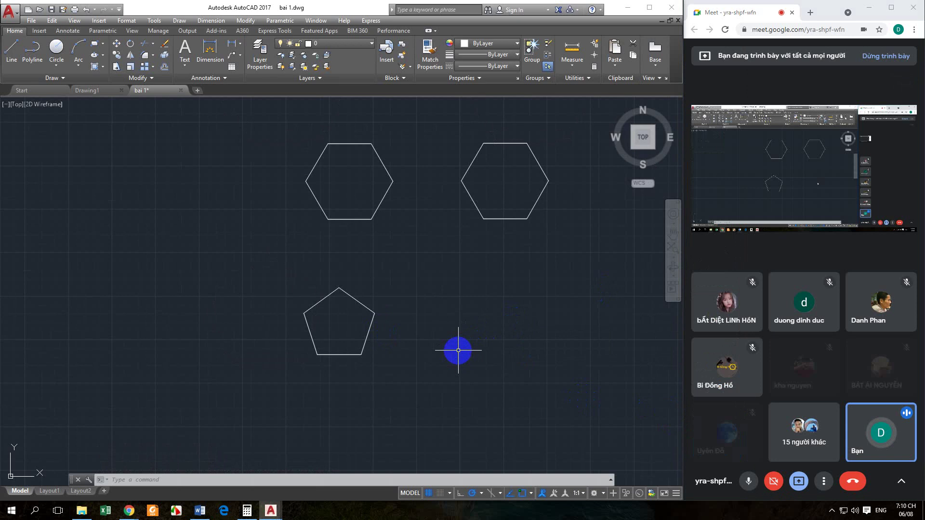
pyautogui.write('POL')
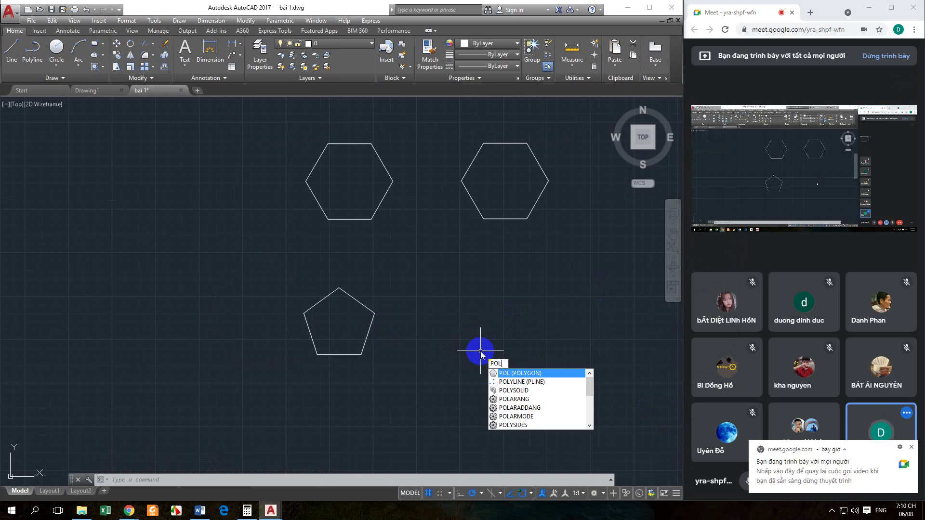
pyautogui.press('Return')
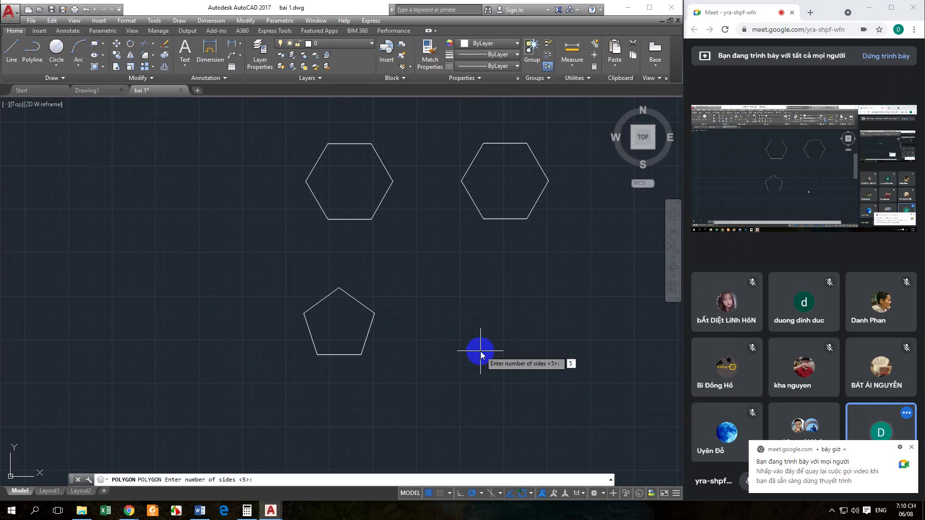
pyautogui.press('Return')
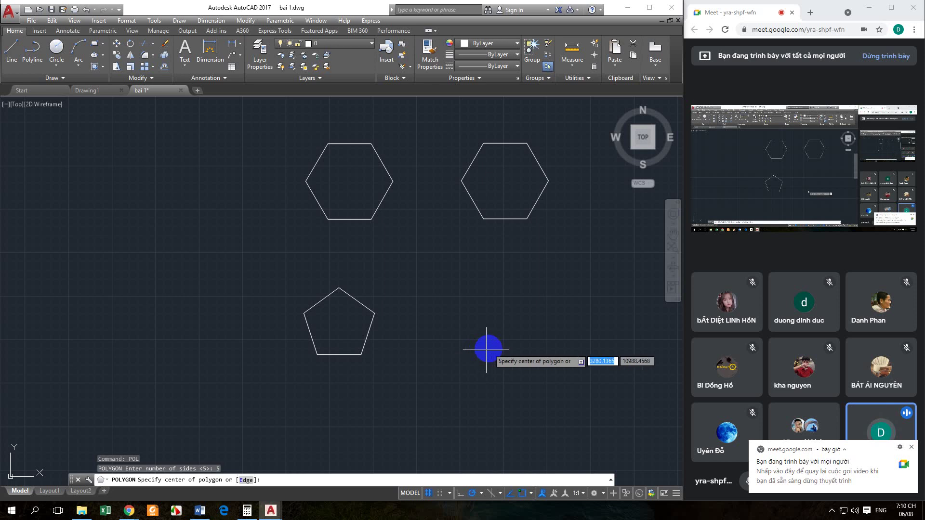
pyautogui.write('E')
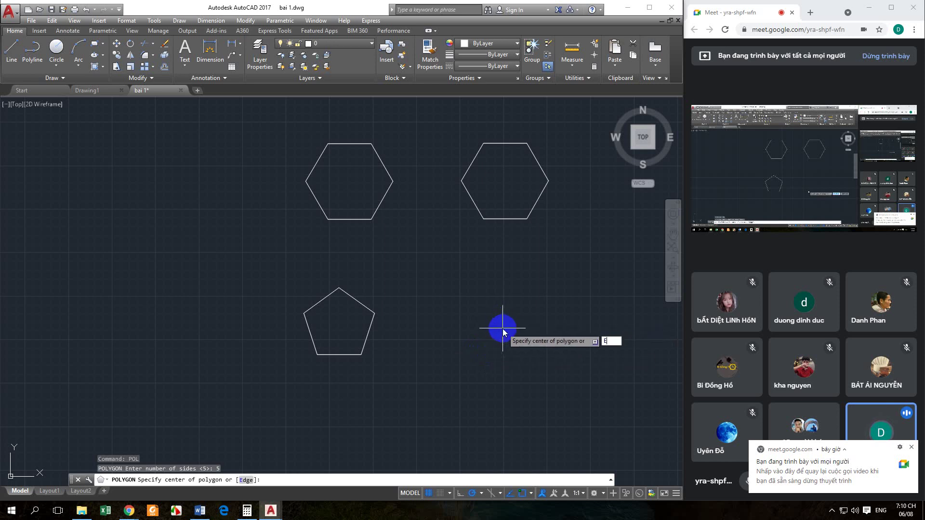
pyautogui.press('Return')
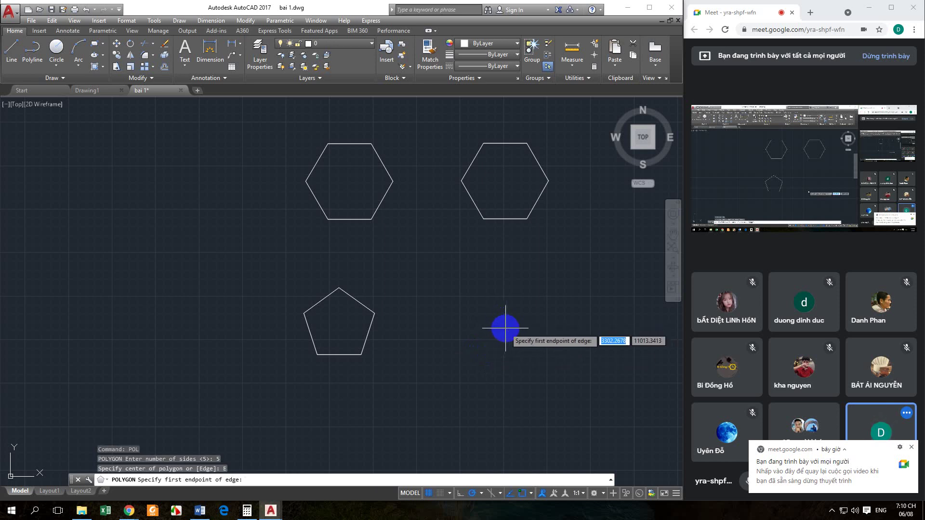
pyautogui.click(472, 354)
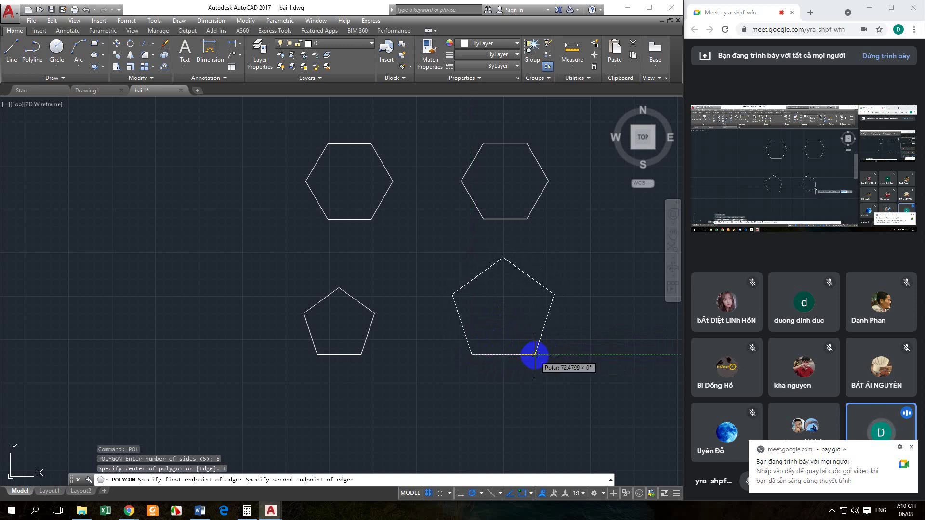
pyautogui.press('Tab')
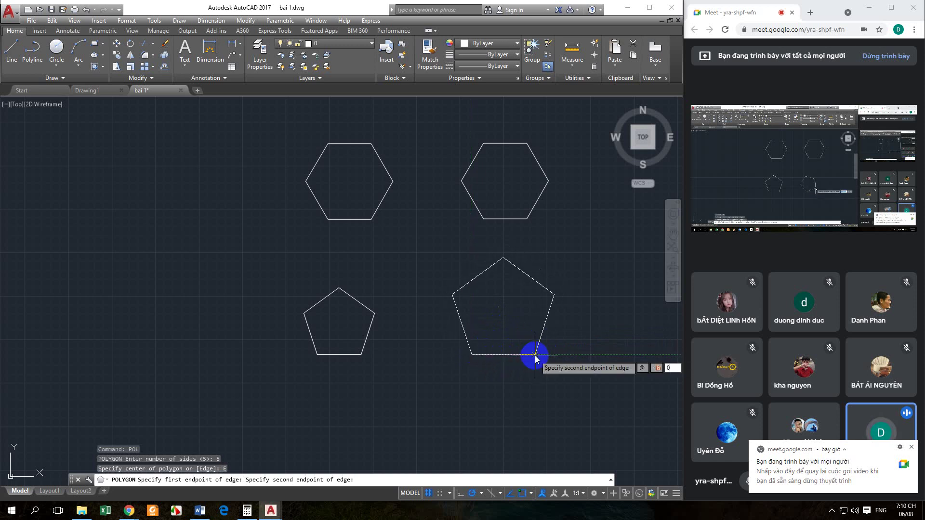
pyautogui.press('Return')
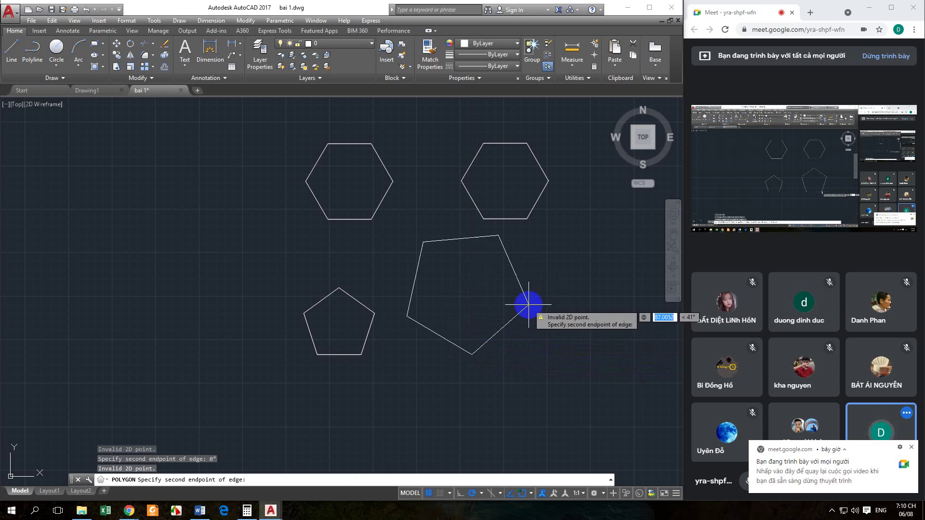
pyautogui.press('BackSpace')
pyautogui.press('Tab')
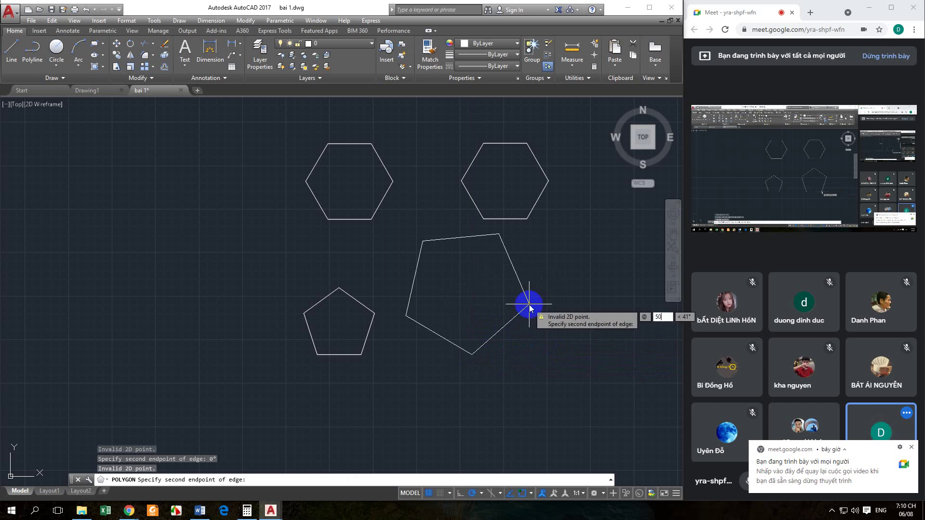
pyautogui.write('0')
pyautogui.press('BackSpace')
pyautogui.press('Tab')
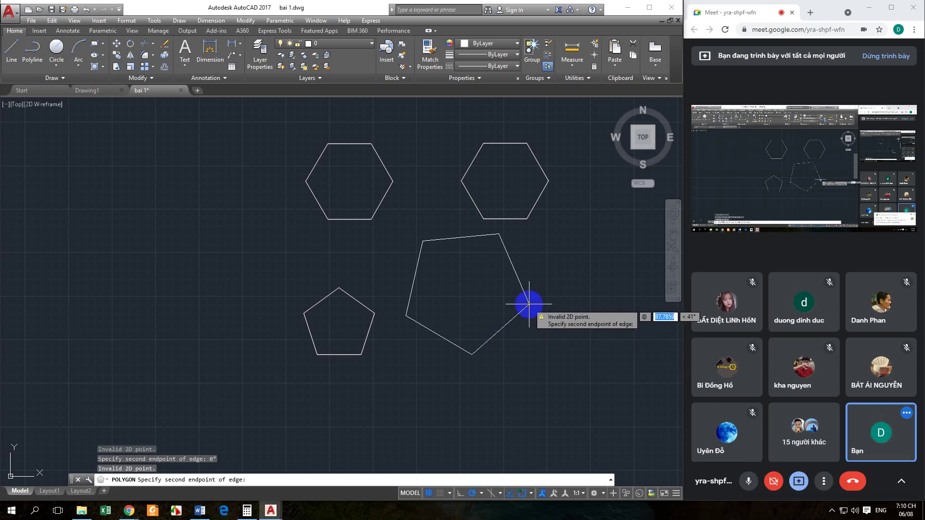
pyautogui.press('Tab')
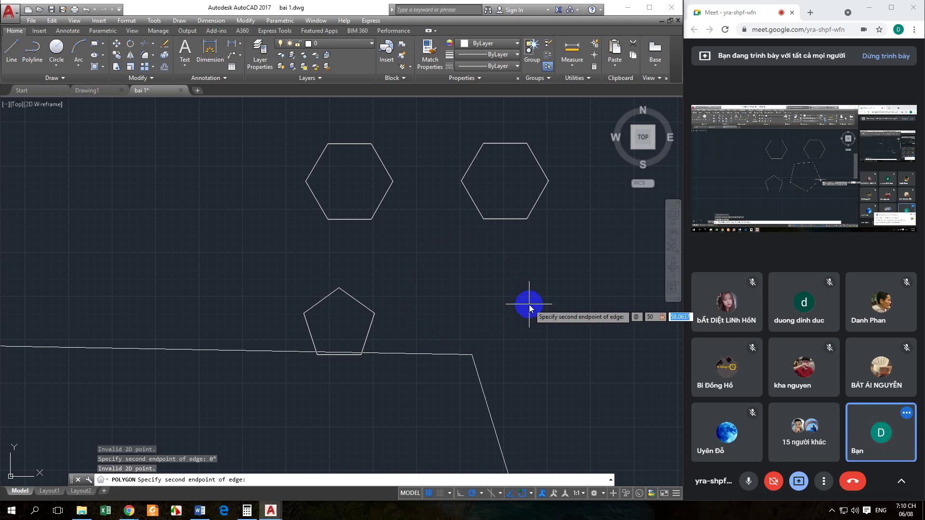
pyautogui.press('Return')
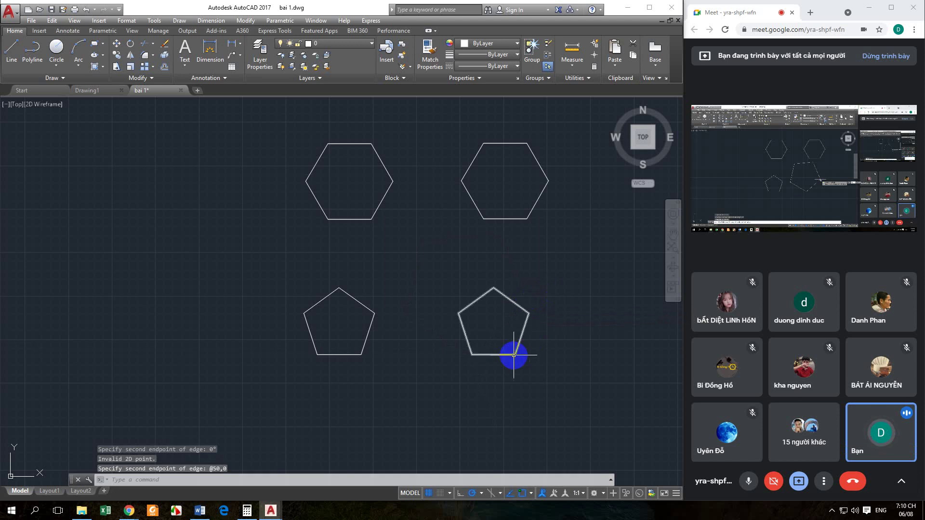
# - Examine the dimensioned pentagon in the Bài tập 1.2 exercise image inserted in the drawing
pyautogui.scroll(-3, 463, 322)
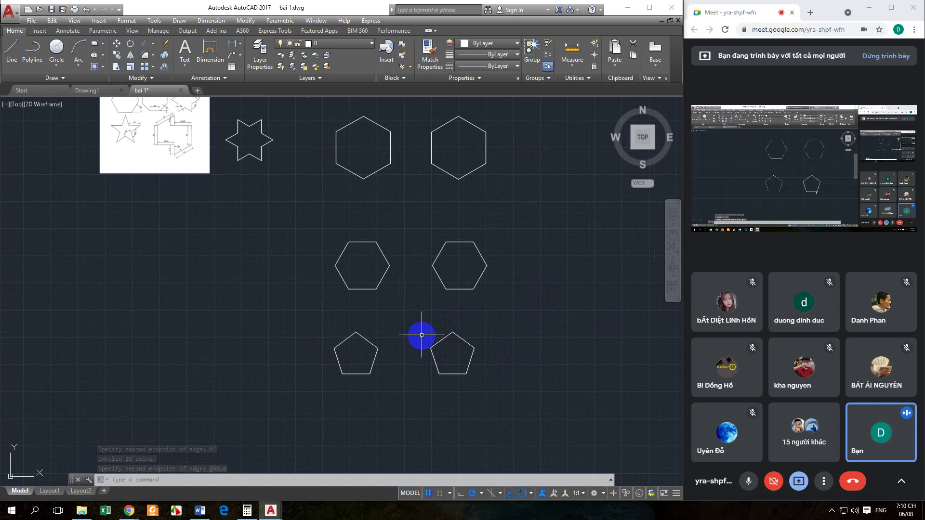
pyautogui.moveTo(266, 259); pyautogui.dragTo(380, 327, button='middle')
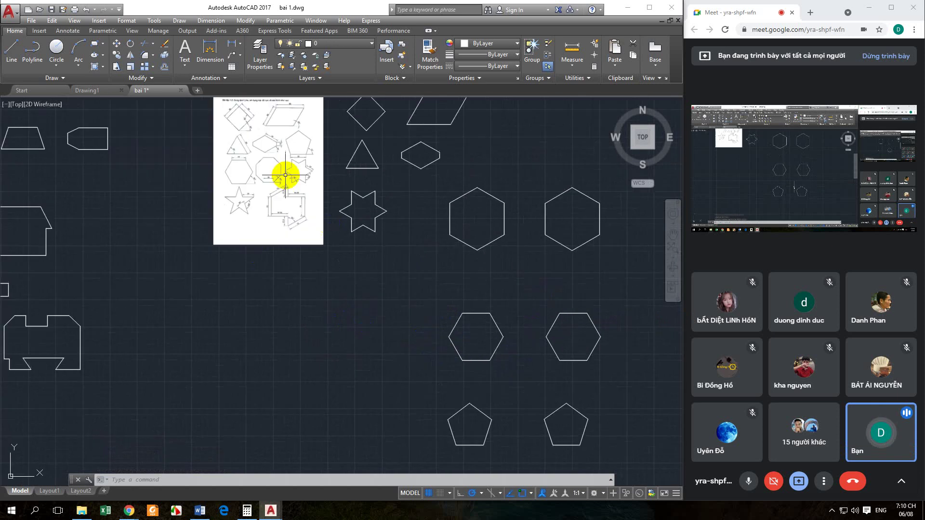
pyautogui.scroll(4, 285, 149)
pyautogui.moveTo(385, 172); pyautogui.dragTo(326, 284, button='middle')
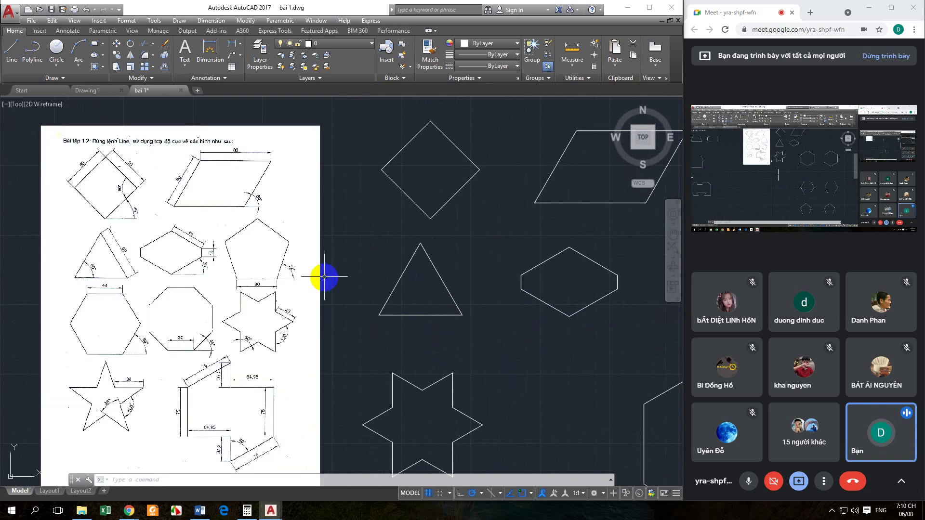
pyautogui.scroll(2, 305, 248)
pyautogui.scroll(2, 325, 255)
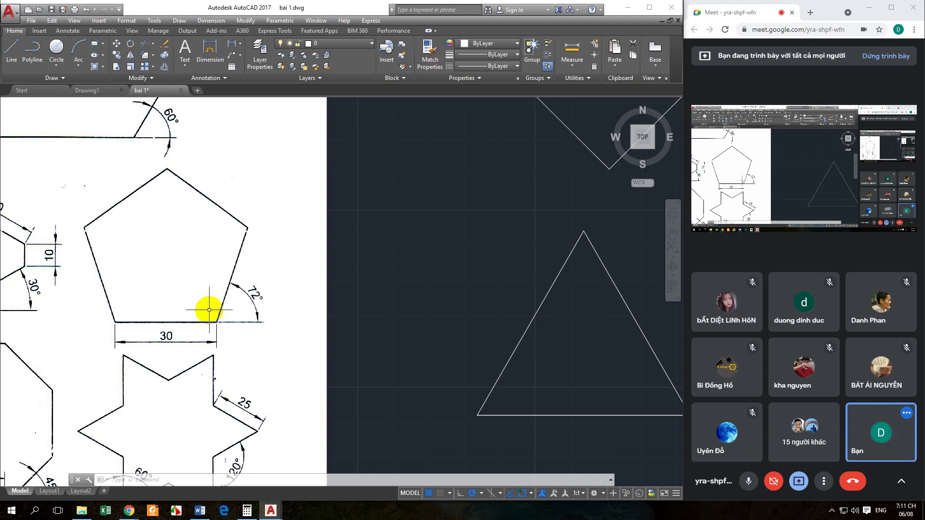
# - Review the Edge heading in section 11.3 of the course PDF in Chrome, and return to the bai 1.dwg drawing in AutoCAD
pyautogui.moveTo(129, 510)
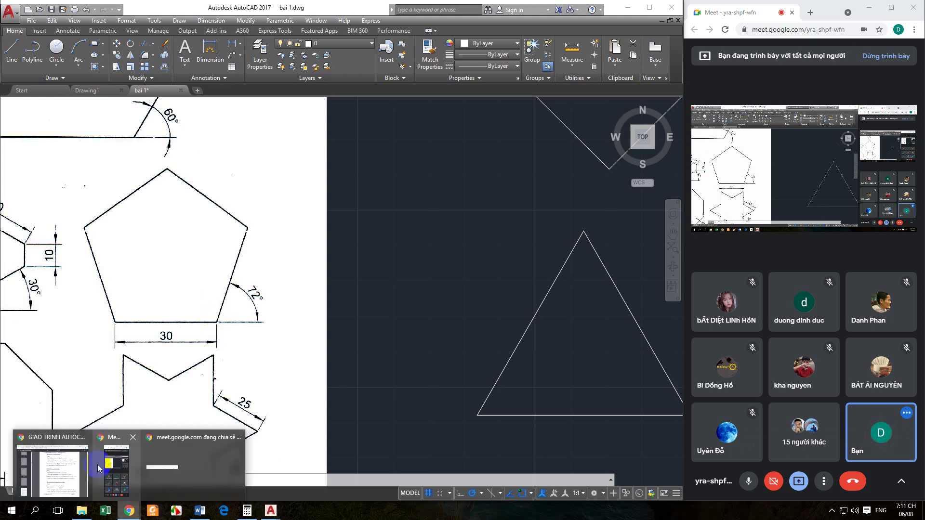
pyautogui.click(73, 460)
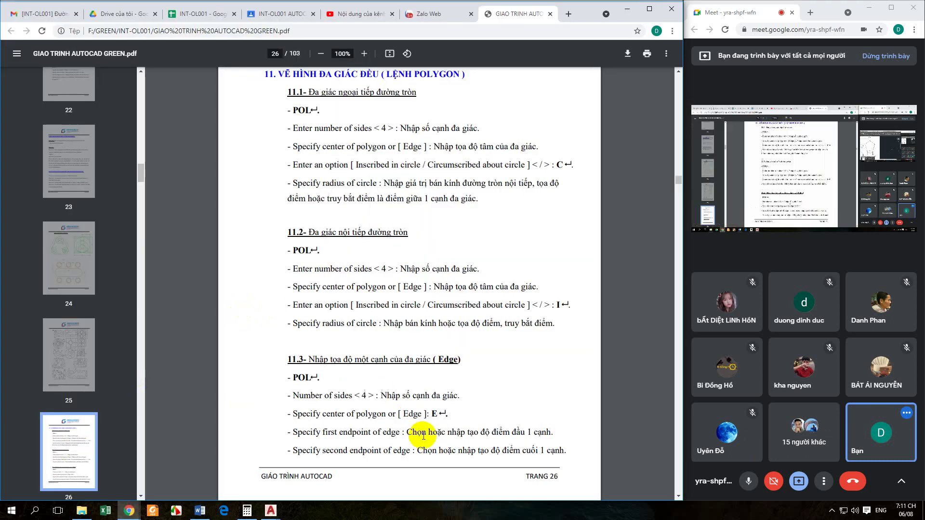
pyautogui.doubleClick(375, 359)
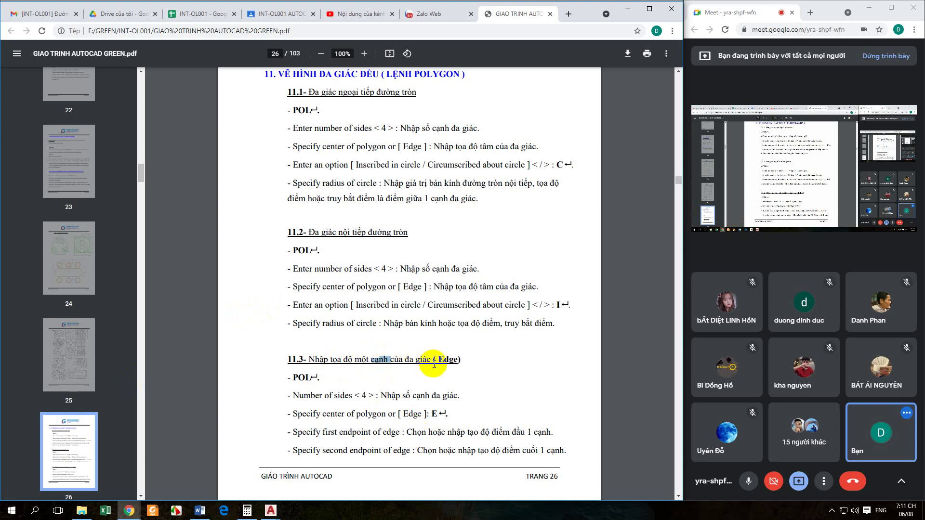
pyautogui.moveTo(271, 511)
pyautogui.click(272, 492)
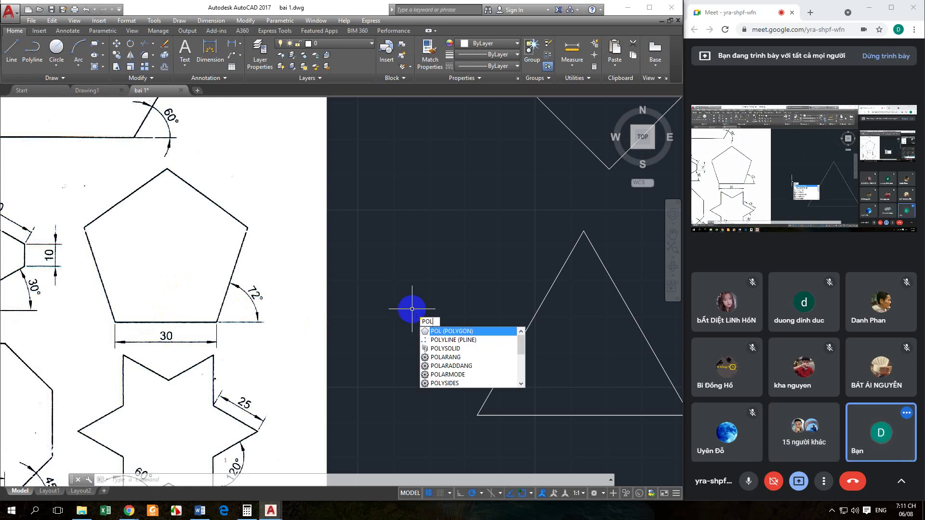
pyautogui.press('Return')
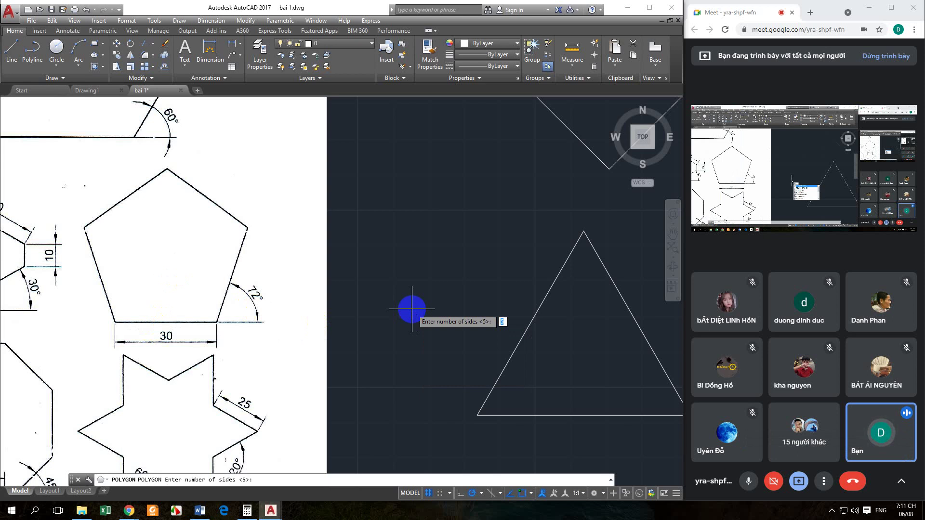
pyautogui.press('Return')
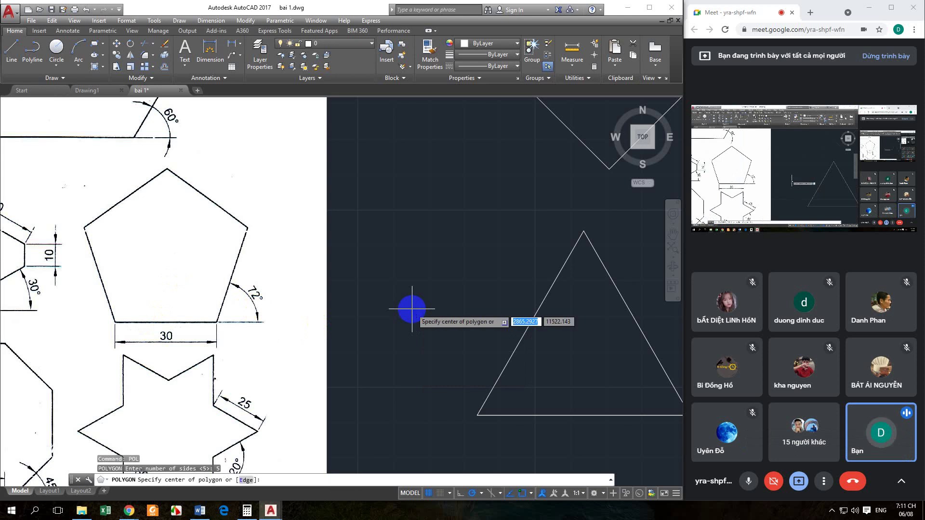
pyautogui.write('E')
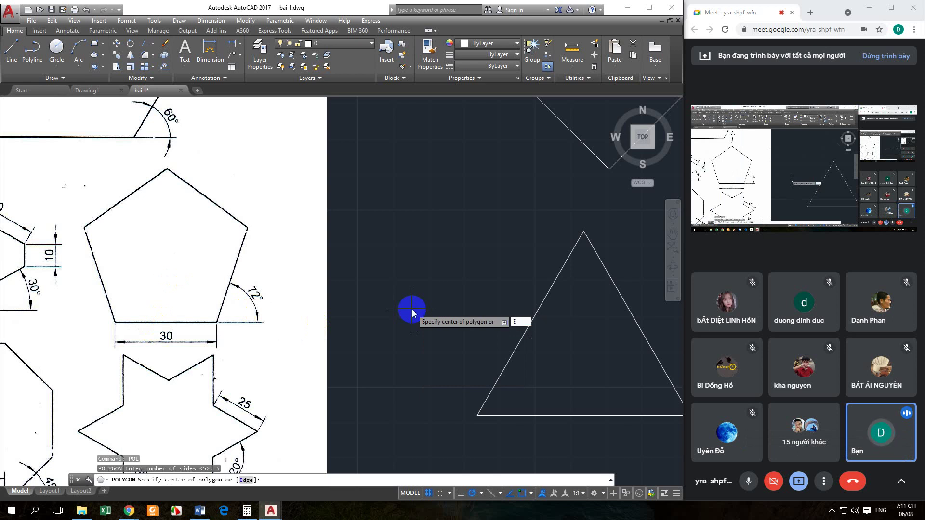
pyautogui.press('Return')
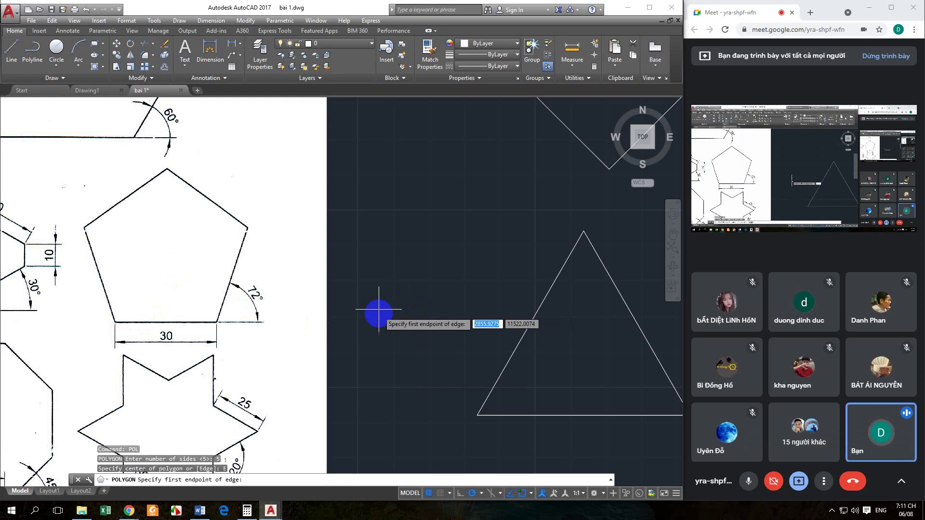
pyautogui.click(371, 326)
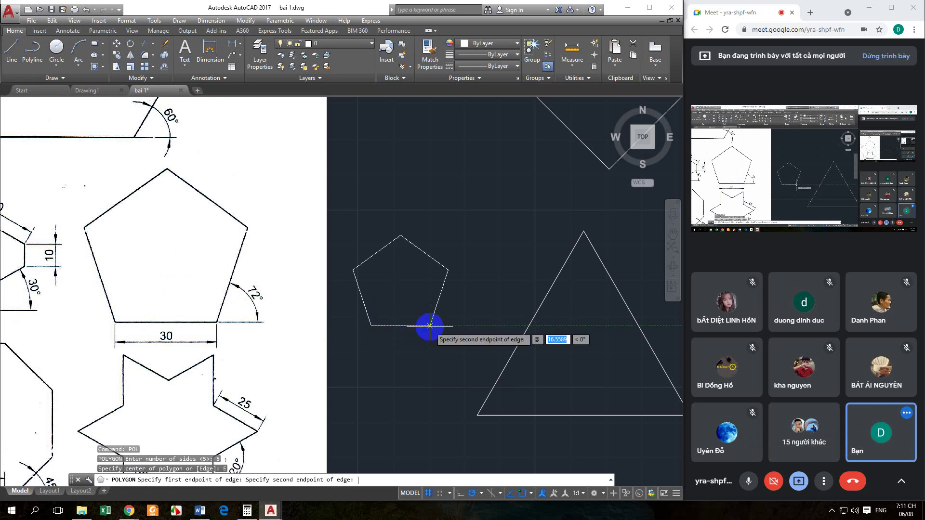
pyautogui.write('30')
pyautogui.press('Tab')
pyautogui.press('Return')
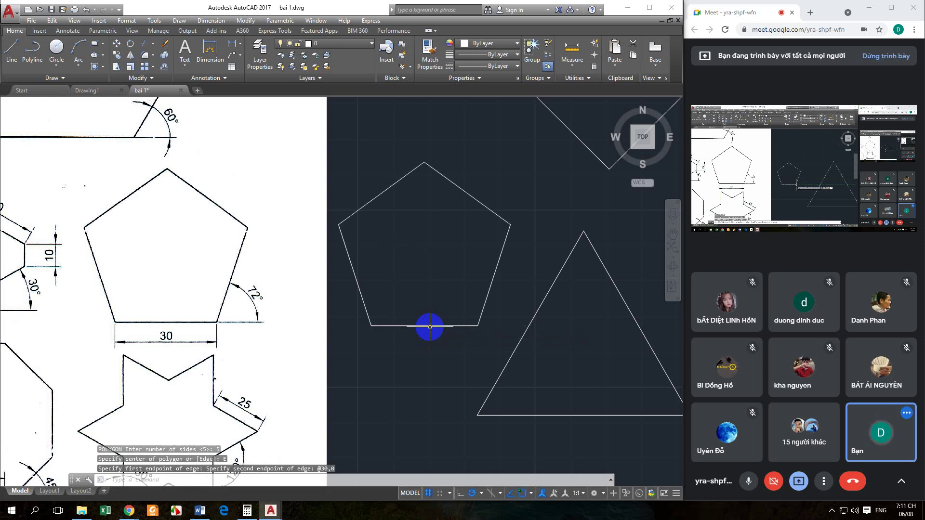
# - Move the triangle horizontally to the right, away from the new pentagon
pyautogui.scroll(-2, 435, 357)
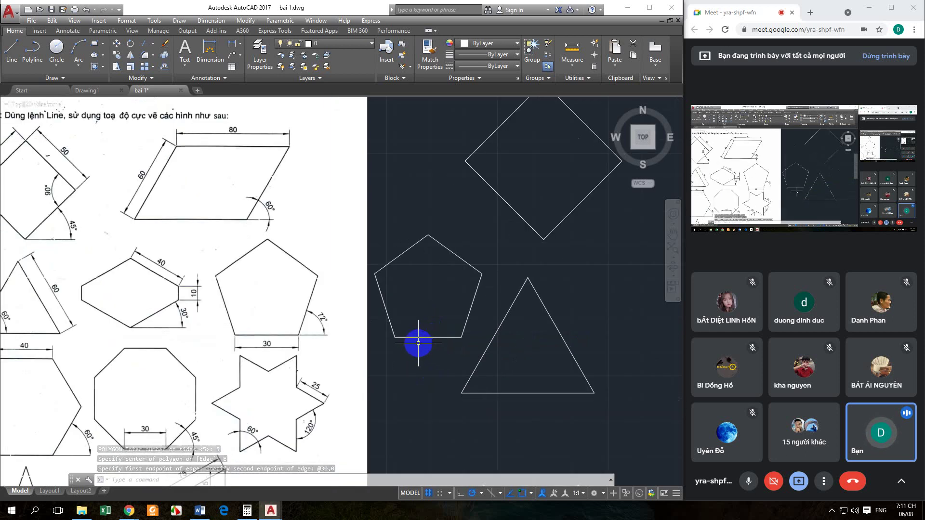
pyautogui.write('m')
pyautogui.press('Return')
pyautogui.moveTo(485, 347); pyautogui.dragTo(479, 355)
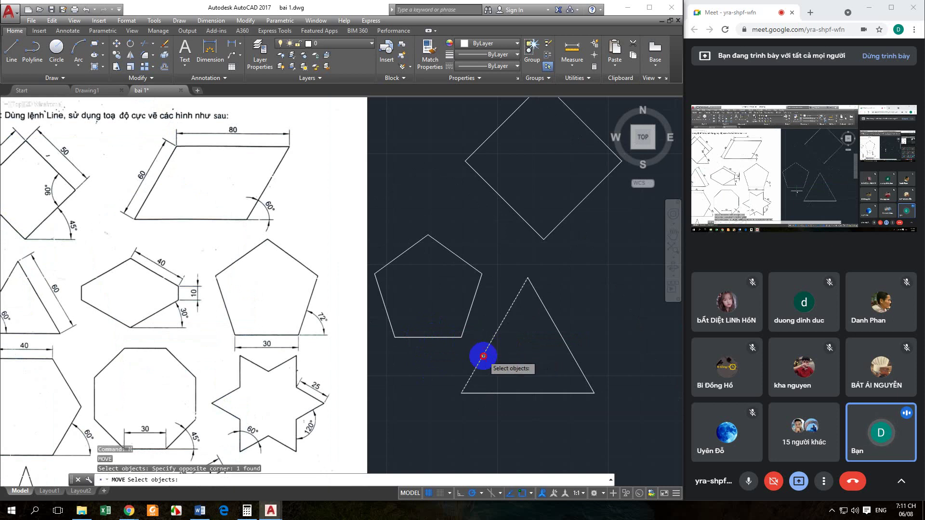
pyautogui.moveTo(599, 430); pyautogui.dragTo(541, 330)
pyautogui.press('Return')
pyautogui.click(487, 423)
pyautogui.click(479, 427)
# - Move the new pentagon right and slightly down, into the space between the exercise image and the triangle
pyautogui.press('Return')
pyautogui.moveTo(471, 386); pyautogui.dragTo(428, 312)
pyautogui.press('Return')
pyautogui.click(435, 371)
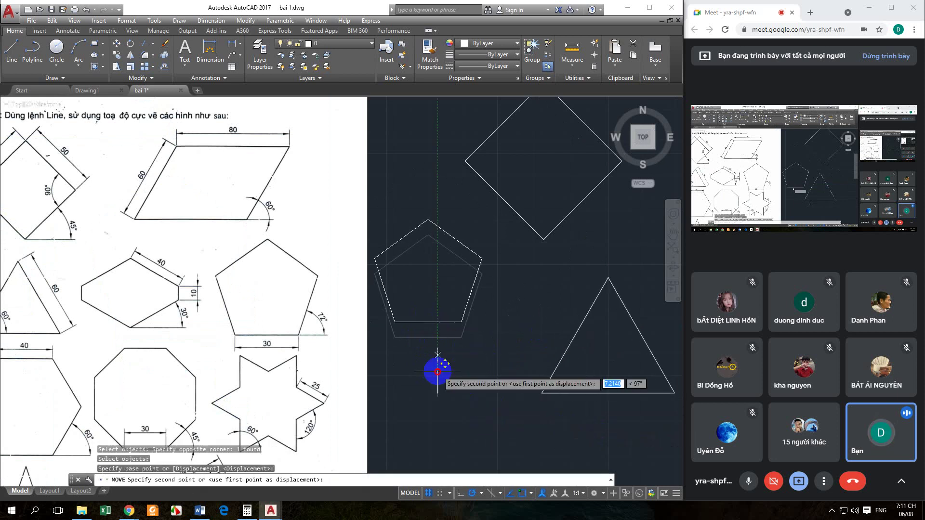
pyautogui.click(472, 378)
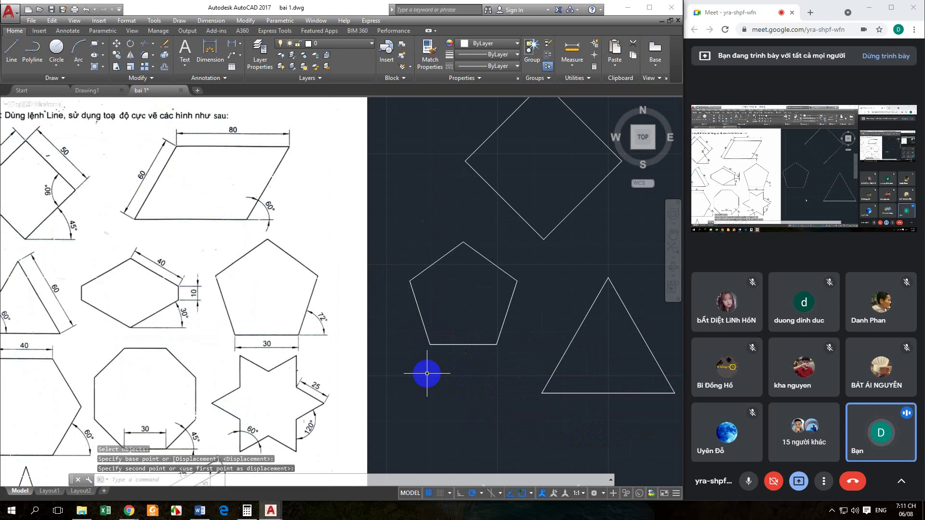